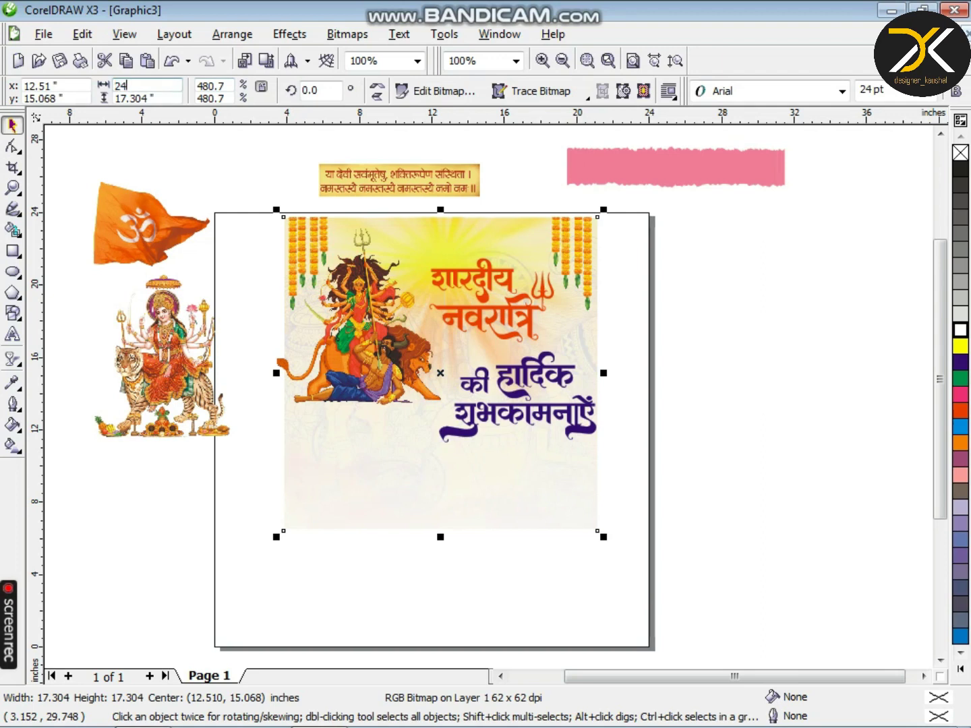
- Resize the background image to 24 × 24 inches and move it off the page to its lower right
key("Return")
scroll(460, 466, "down", 1)
left_click_drag(429, 412, 671, 535)
scroll(683, 482, "up", 1)
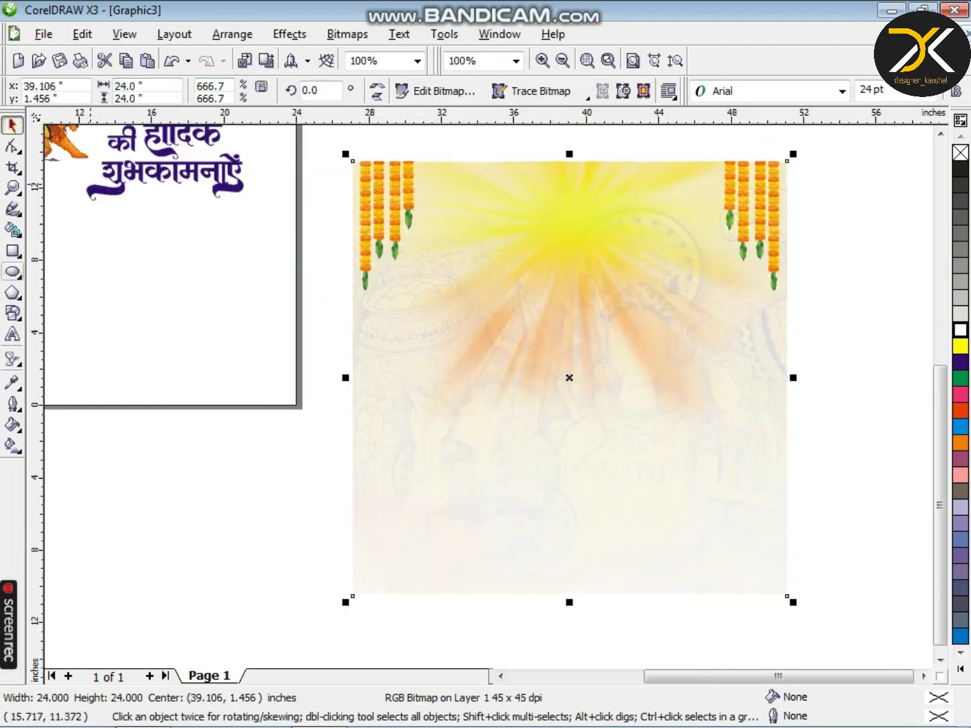
- Draw a rectangle 24 in wide and about 11.6 in high over the background's lower half, filled yellow without an outline
left_click(13, 251)
left_click_drag(352, 386, 788, 596)
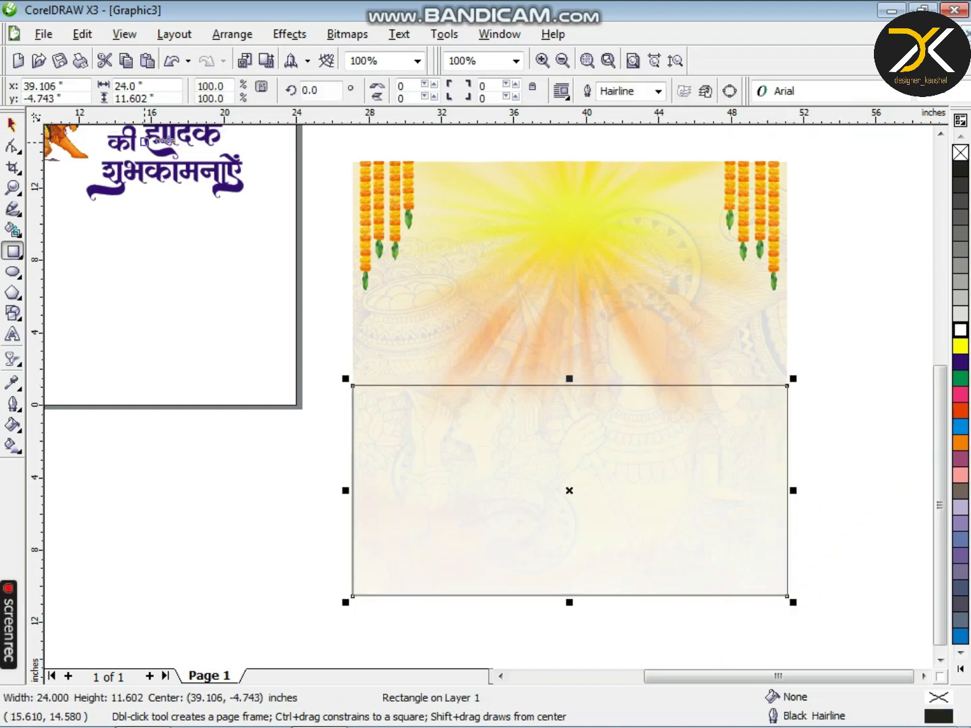
left_click(960, 443)
left_click(890, 444)
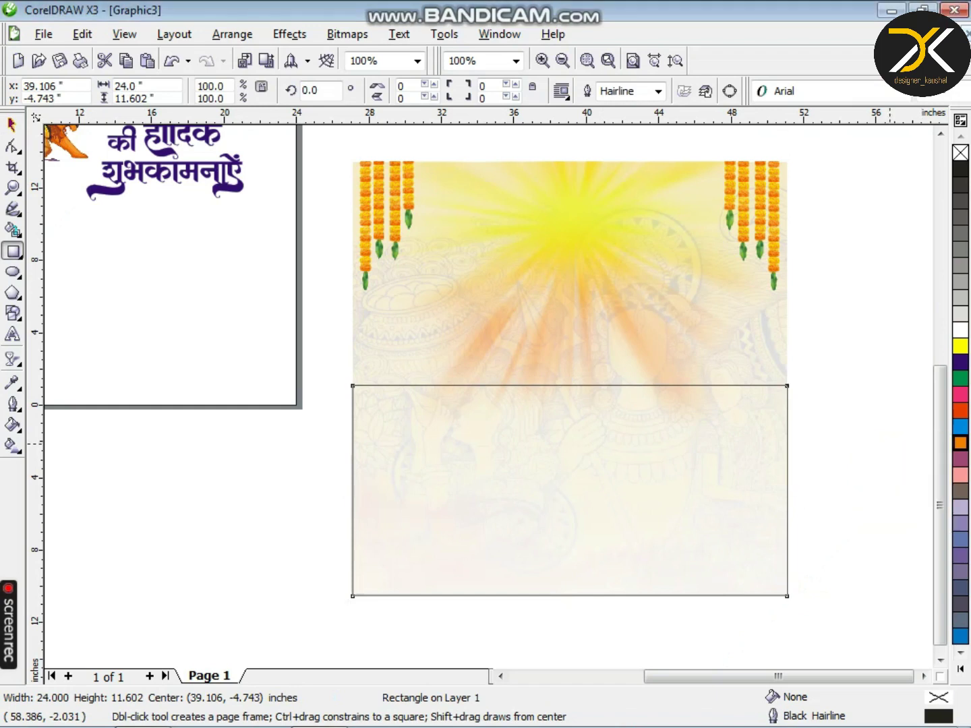
left_click(961, 345)
left_click(13, 405)
left_click(93, 410)
- Fade the yellow rectangle upward with a linear transparency and extend its upper edge to a height of about 12.2 in
left_click(12, 359)
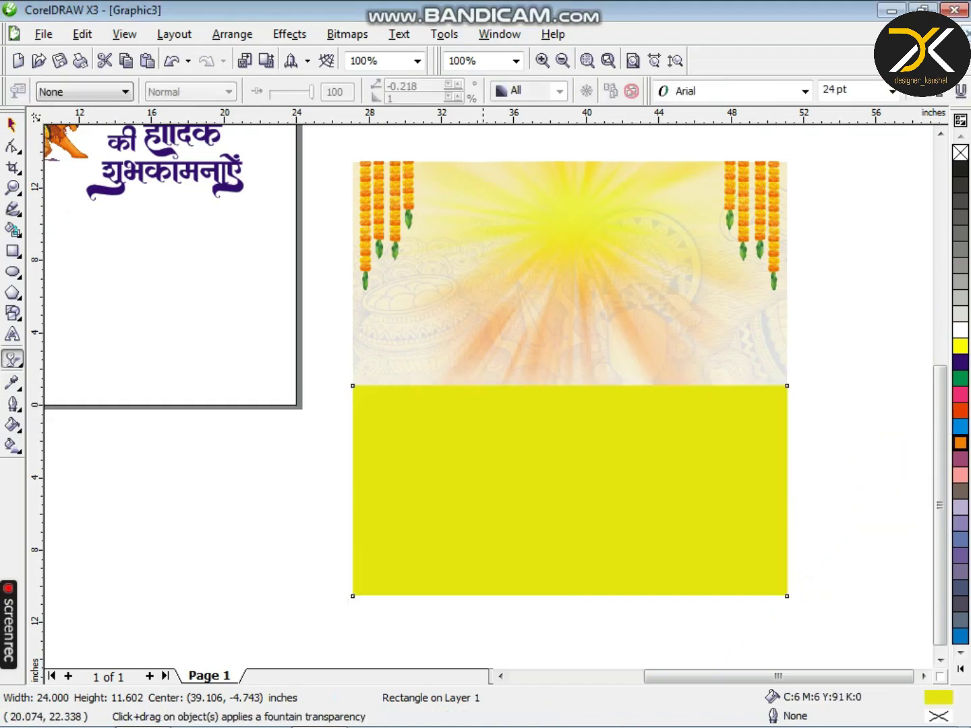
left_click_drag(575, 335, 576, 333)
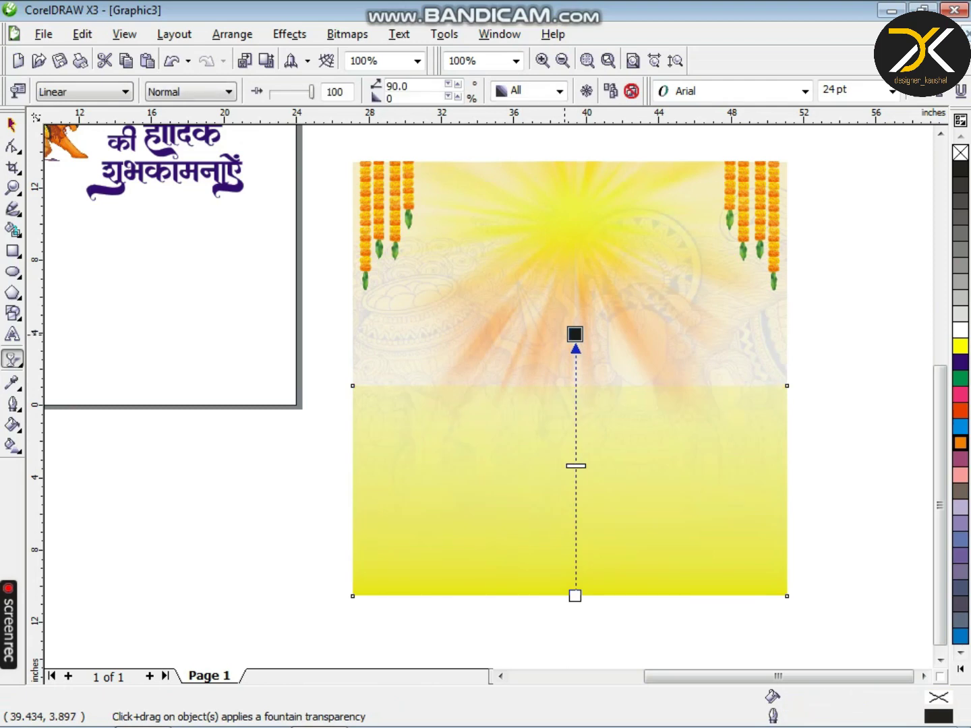
left_click_drag(575, 395, 575, 404)
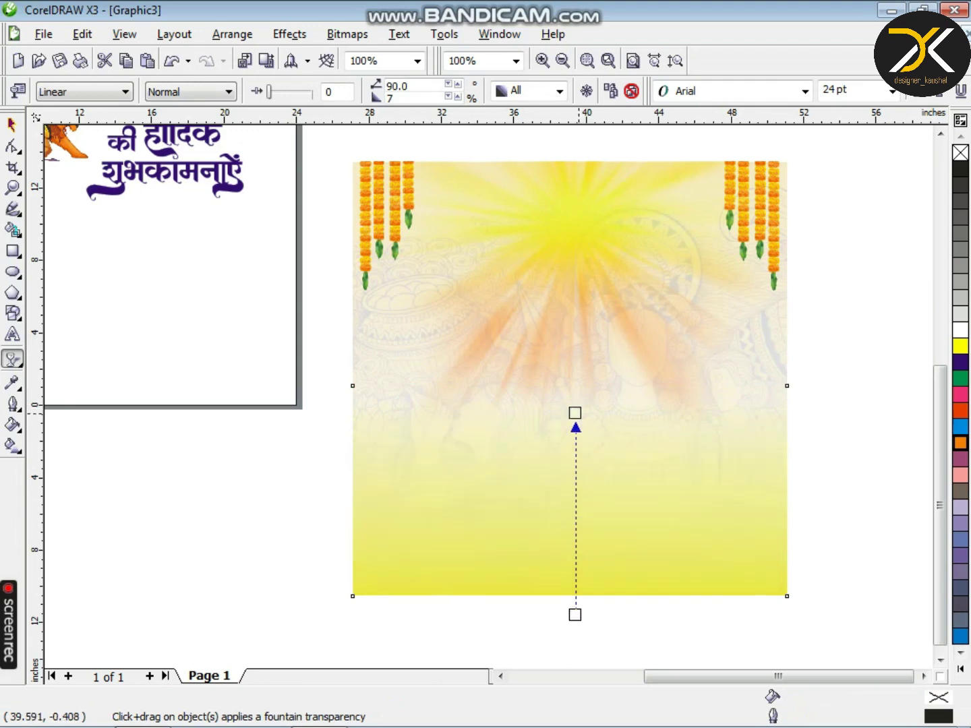
key("space")
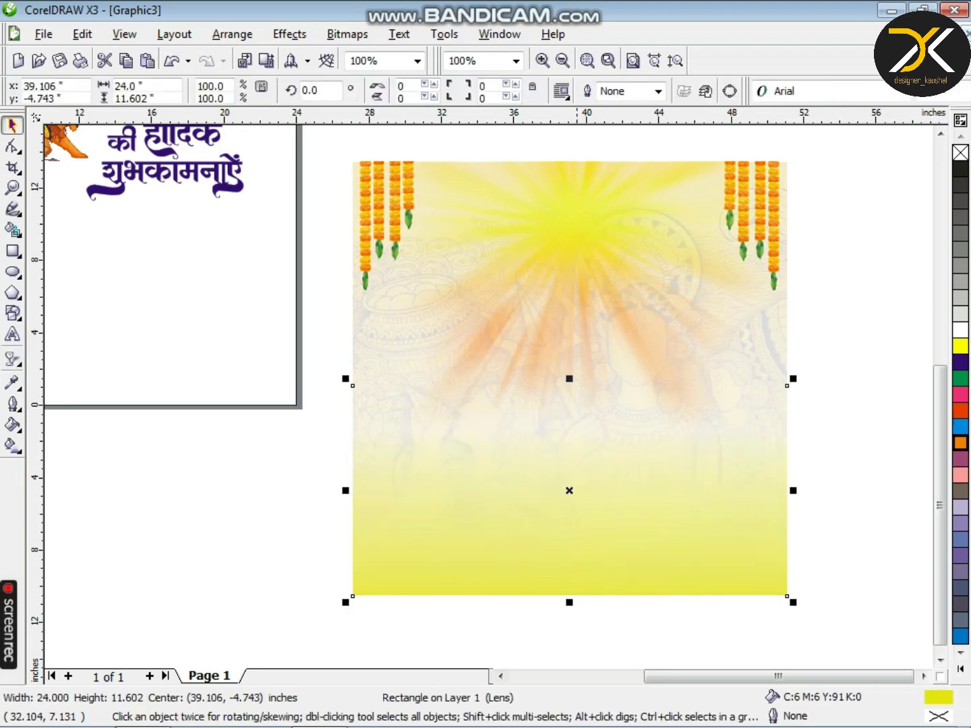
left_click_drag(570, 380, 570, 369)
left_click(960, 444)
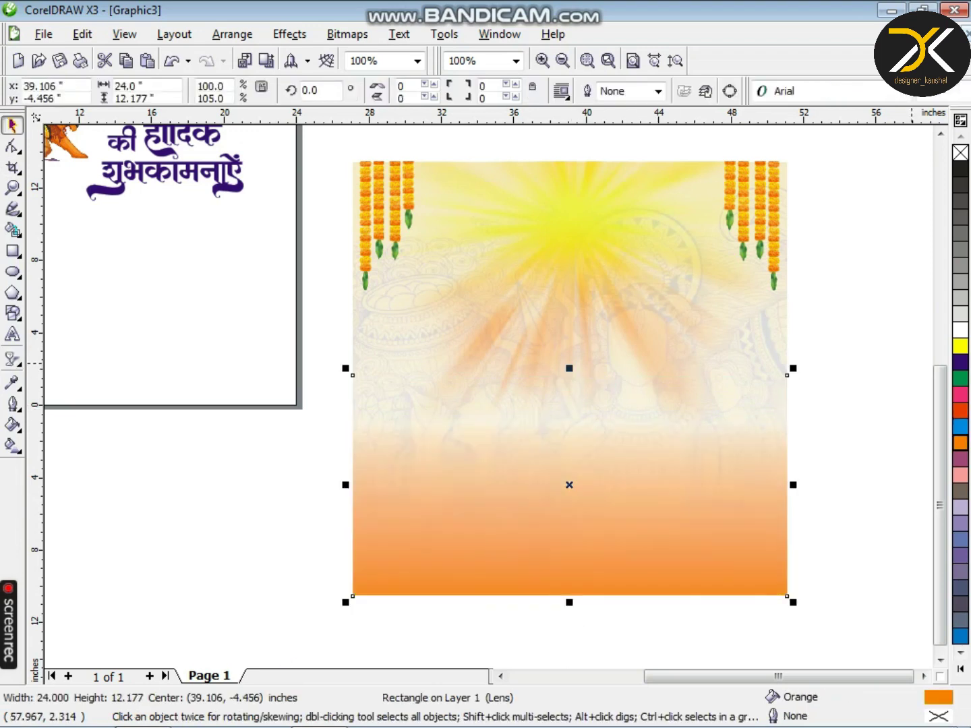
key("ctrl+z")
- Group the background image with the yellow gradient rectangle and move the group over the page's lower edge
left_click(804, 372)
scroll(500, 357, "down", 1)
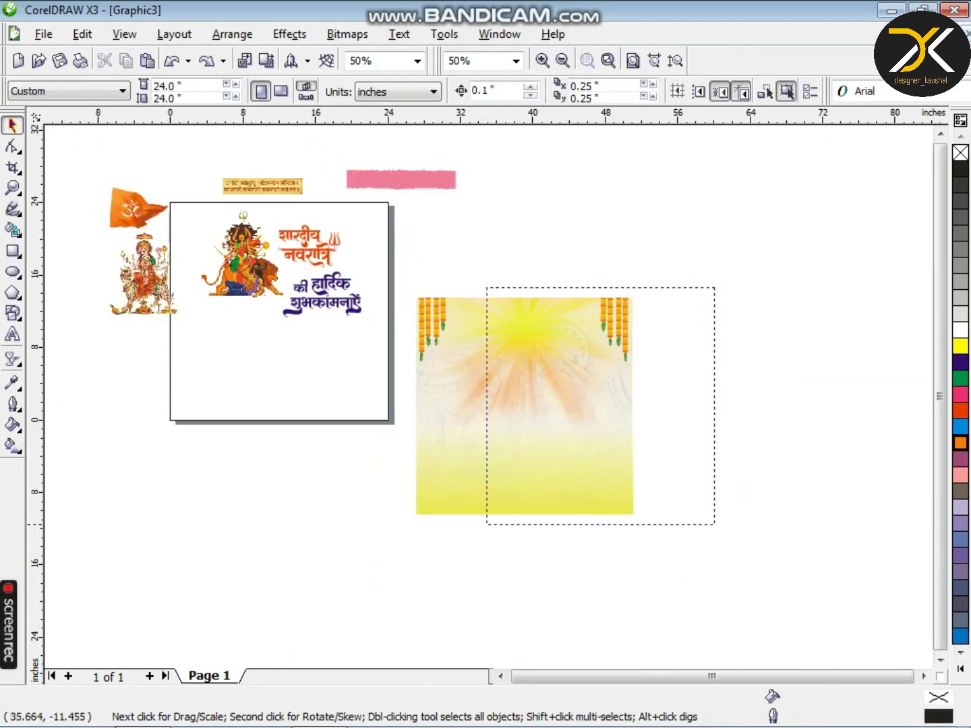
left_click_drag(488, 525, 408, 520)
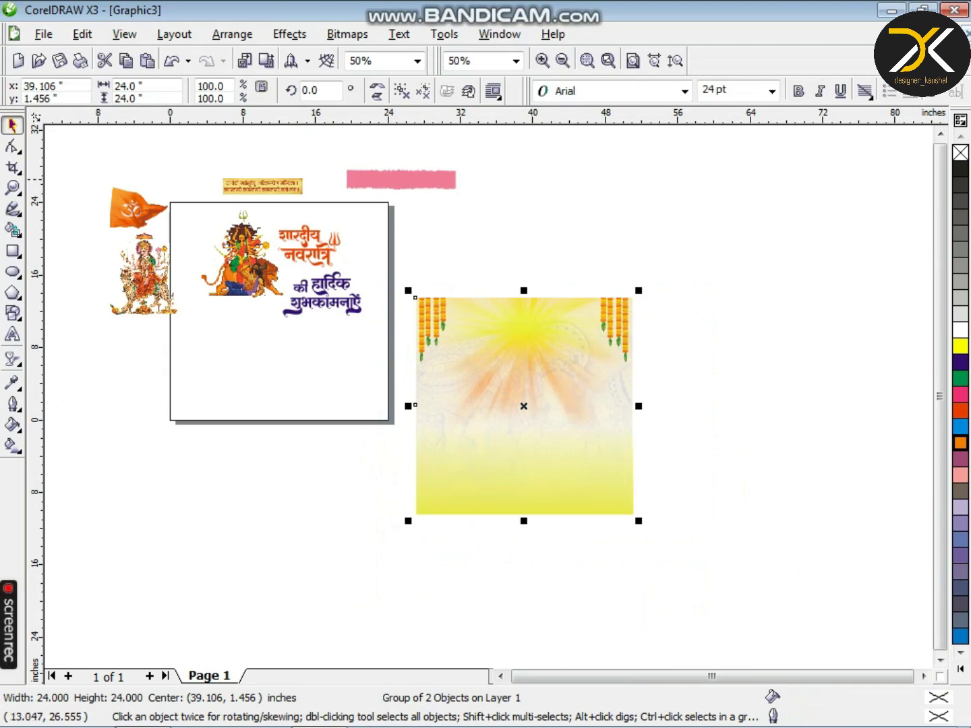
left_click_drag(479, 321, 252, 398)
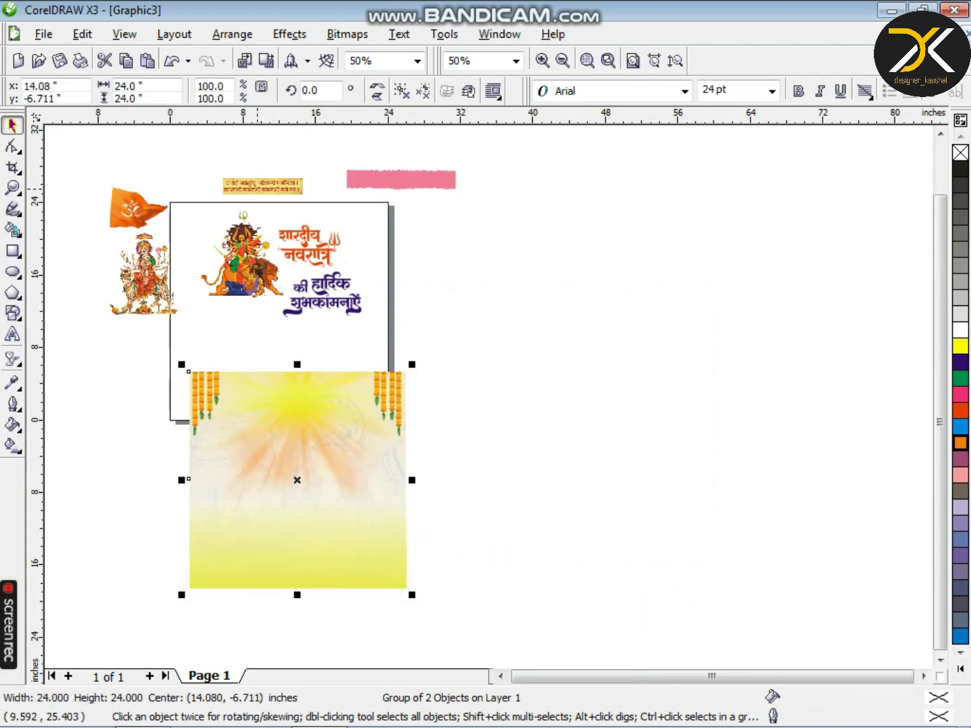
- Move the pink torn strip and the Sanskrit verse banner onto the upper middle of the background
left_click_drag(257, 188, 435, 339)
left_click_drag(403, 179, 308, 383)
scroll(307, 383, "up", 2)
left_click_drag(884, 221, 297, 402)
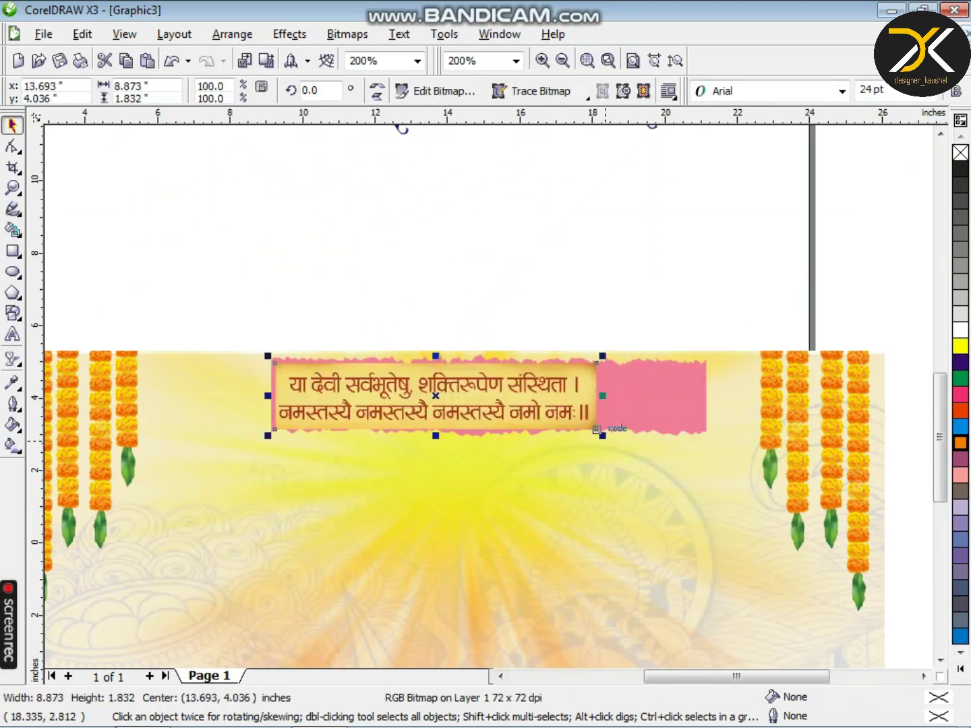
- Enlarge the verse banner to about 9.55 × 2.24 in and narrow the pink torn strip to about 9.4 in wide
left_click_drag(597, 429, 614, 437)
key("Right")
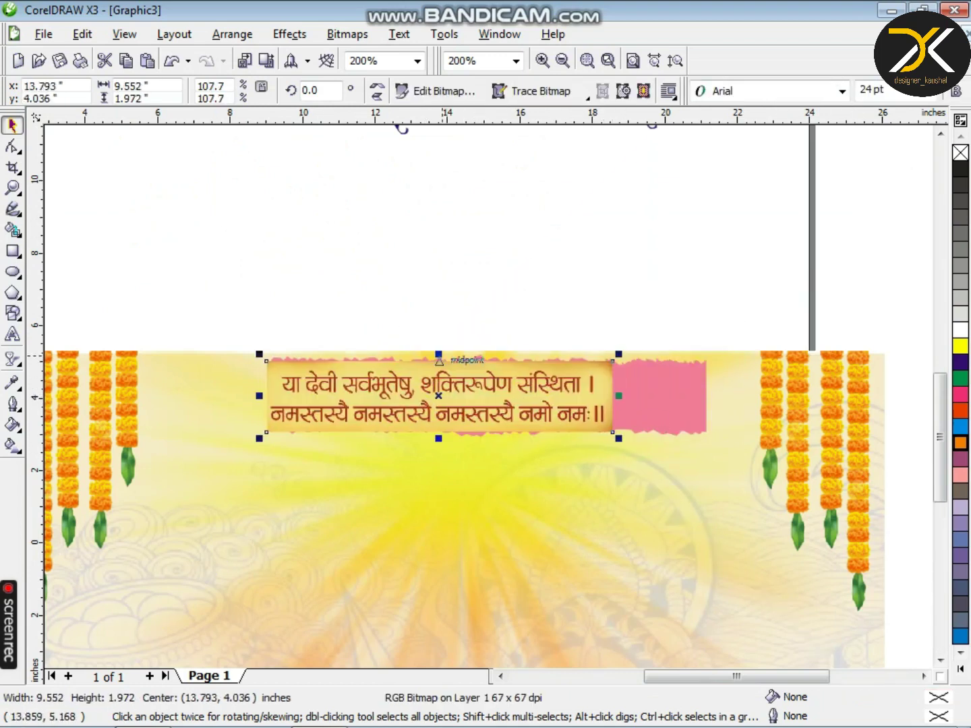
left_click_drag(439, 356, 439, 350)
key("Down")
left_click(656, 383)
left_click_drag(714, 398, 619, 413)
- PowerClip the verse banner inside the pink torn strip and align the contents so the verse fills the strip's shape
left_click_drag(560, 411, 574, 300)
scroll(386, 351, "up", 1)
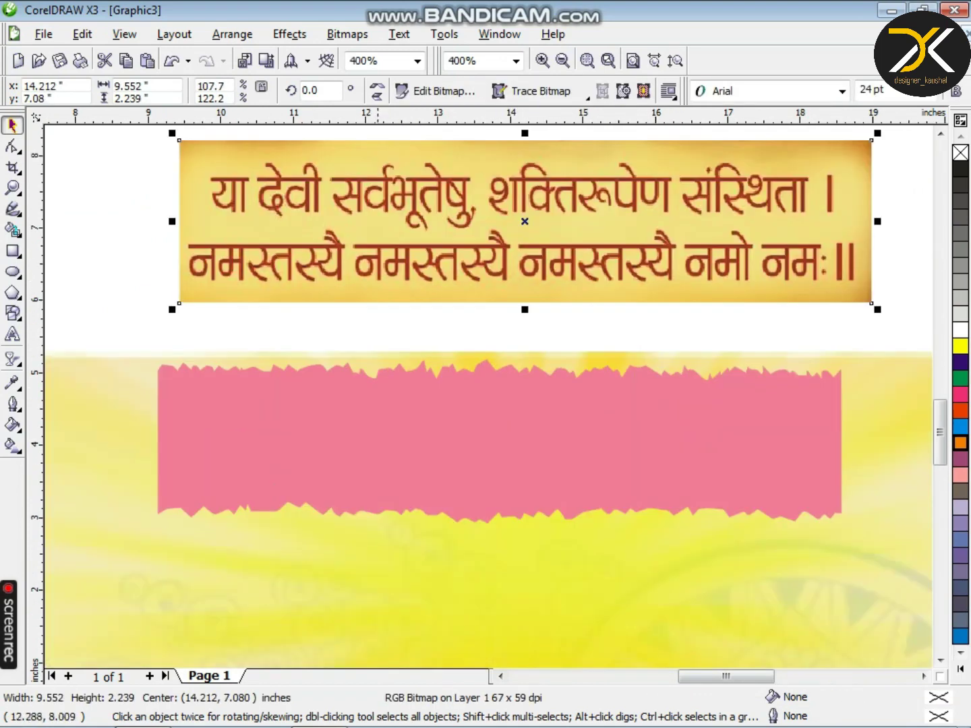
left_click(290, 34)
mouse_move(314, 277)
left_click(465, 278)
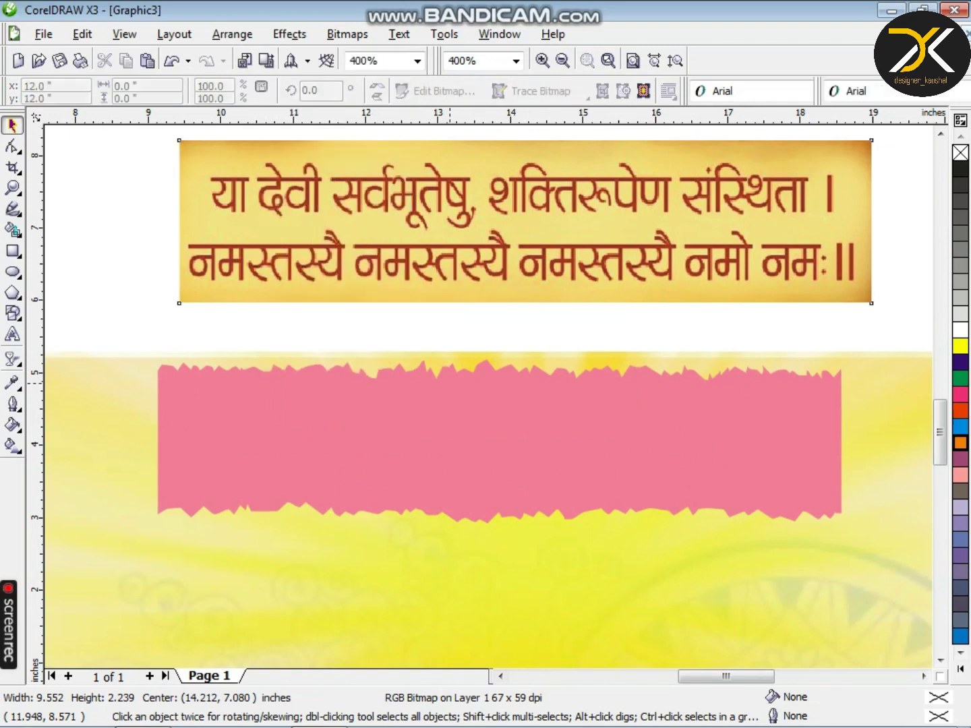
left_click(465, 378)
right_click(408, 397)
left_click(452, 34)
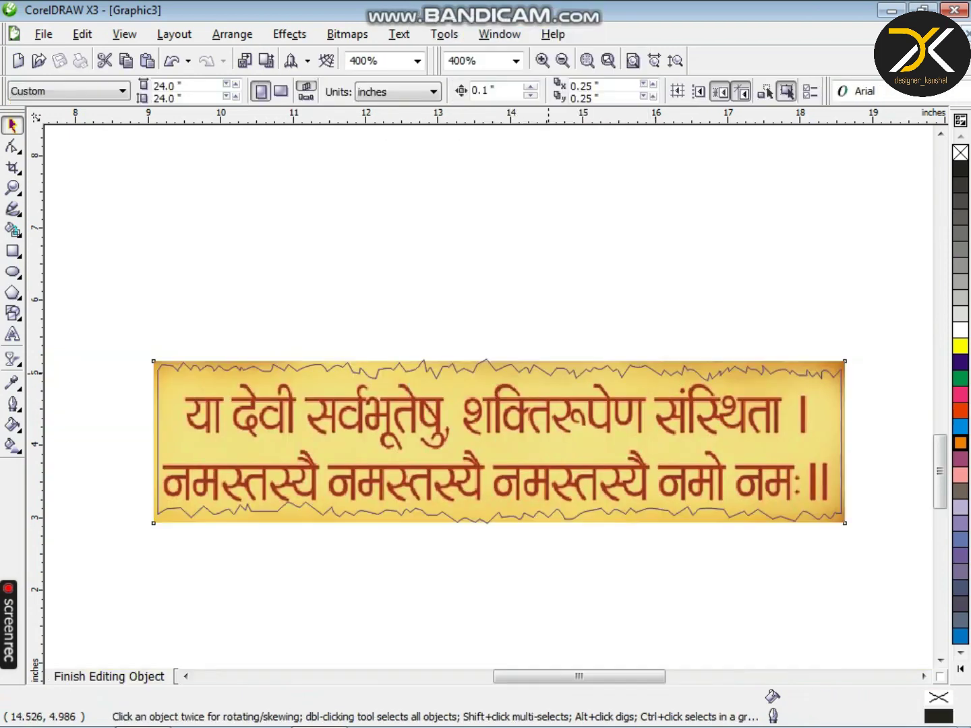
right_click(580, 376)
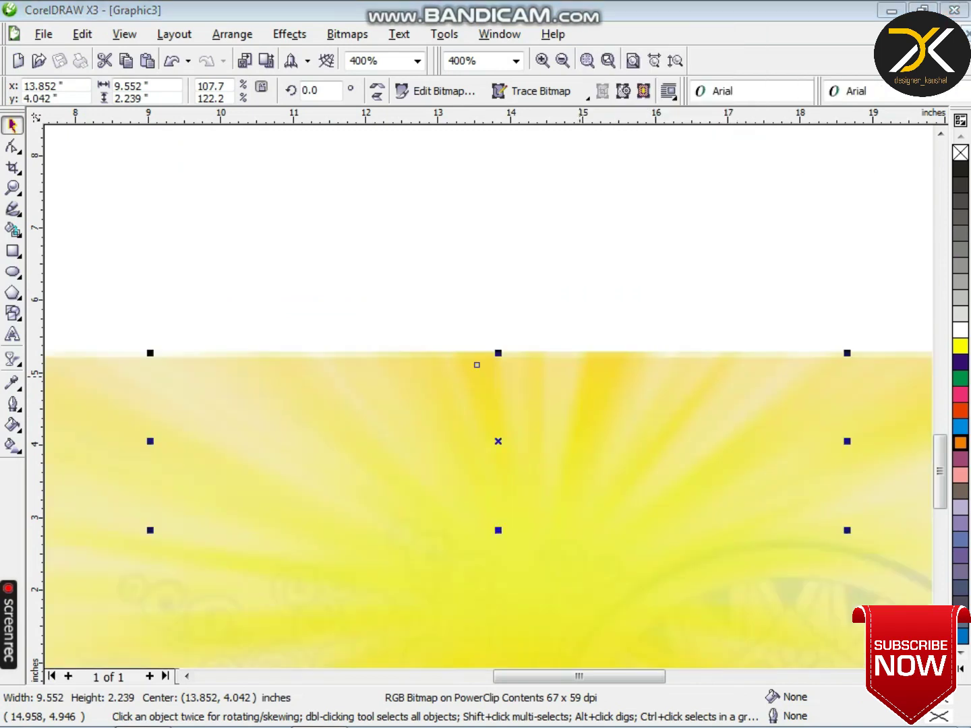
- Give the clipped verse strip a red 20 pt outline with rounded corners, placed behind the fill and scaled with the image
key("F12")
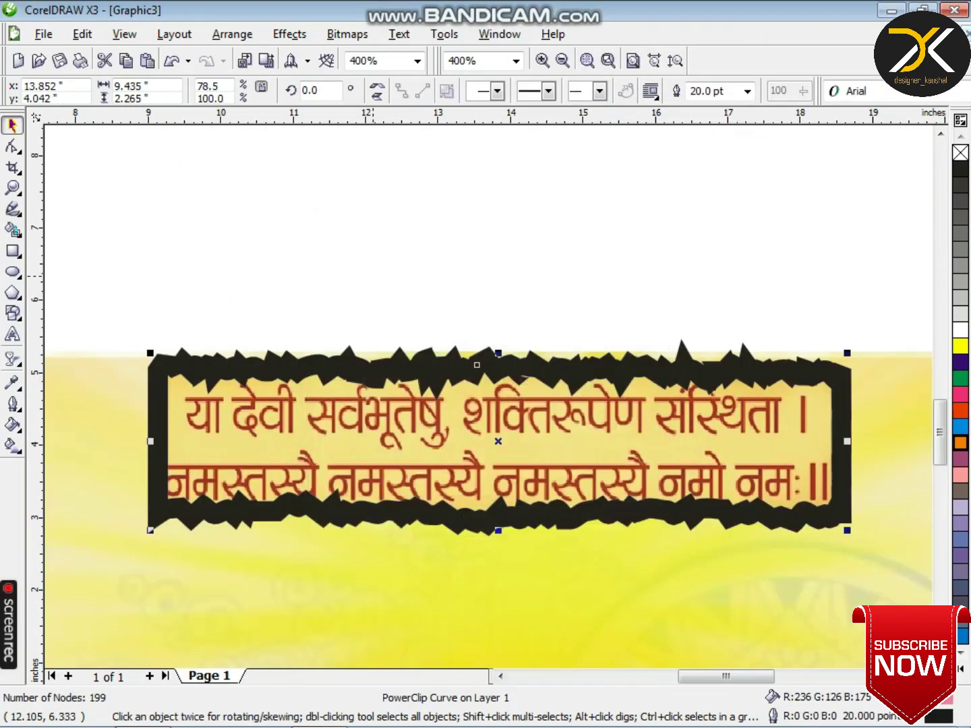
key("F12")
left_click(389, 232)
left_click(419, 284)
key("Return")
key("F12")
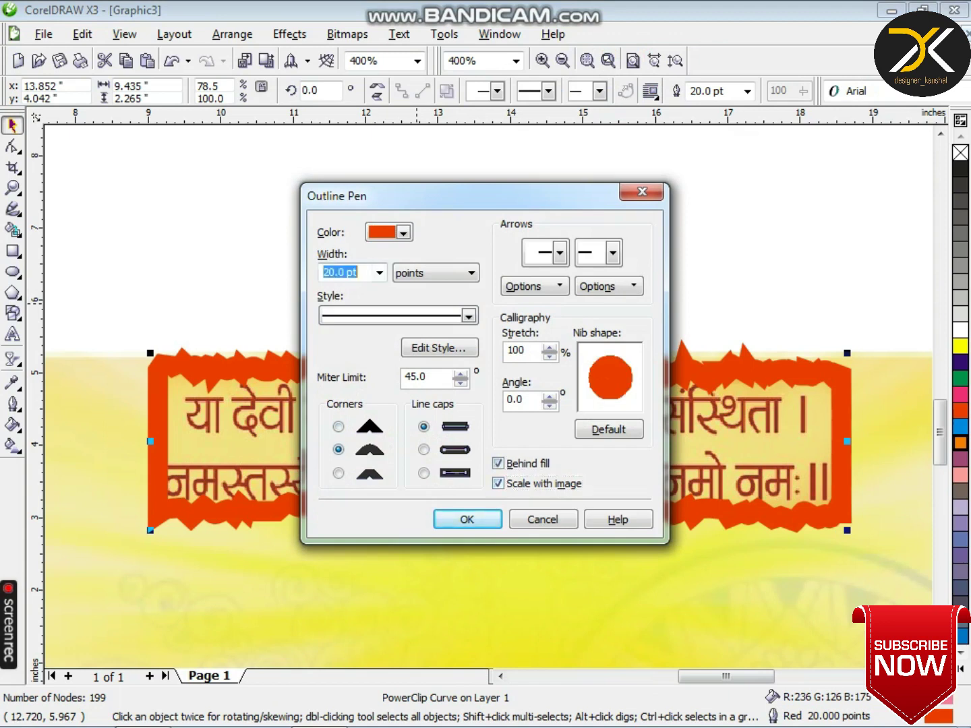
key("Return")
- Set the verse strip's outline width to 5 pt
key("F12")
double_click(342, 273)
type("5")
key("Return")
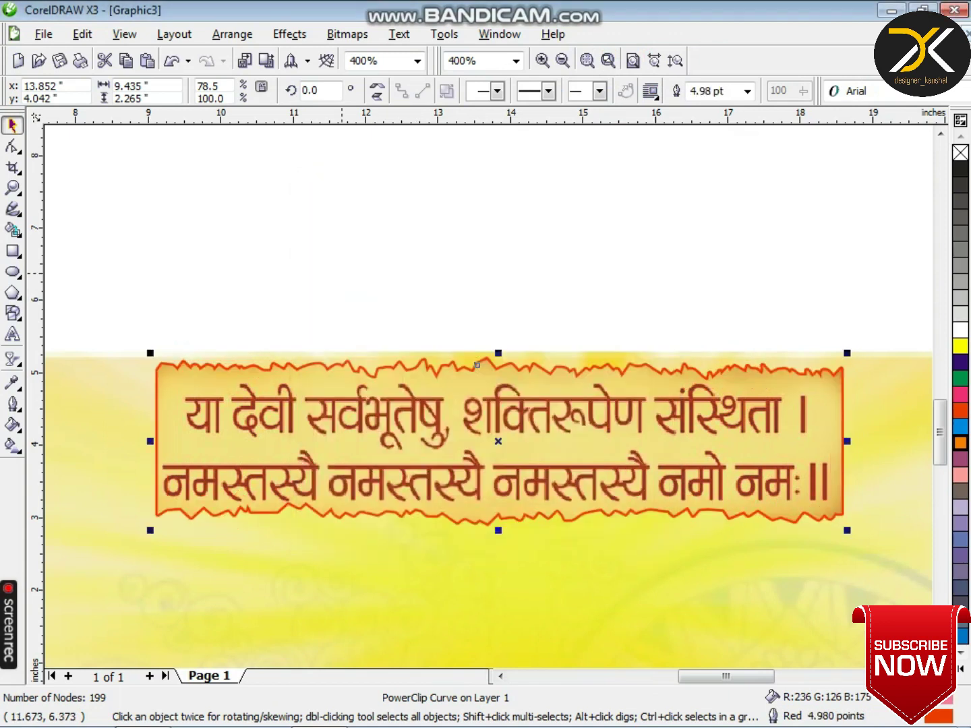
- Change the verse strip's outline color to white
key("F12")
left_click(396, 233)
left_click_drag(466, 292, 465, 280)
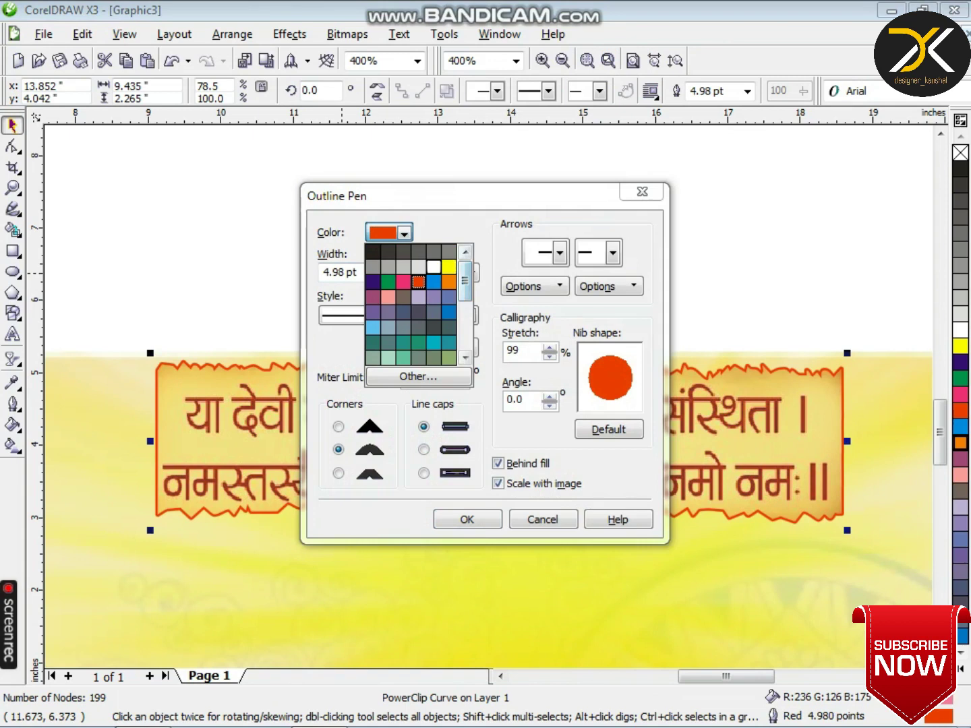
left_click(436, 266)
key("Return")
- Nudge the verse strip down 0.3 in and change its outline color to orange
key("Down")
key("Down")
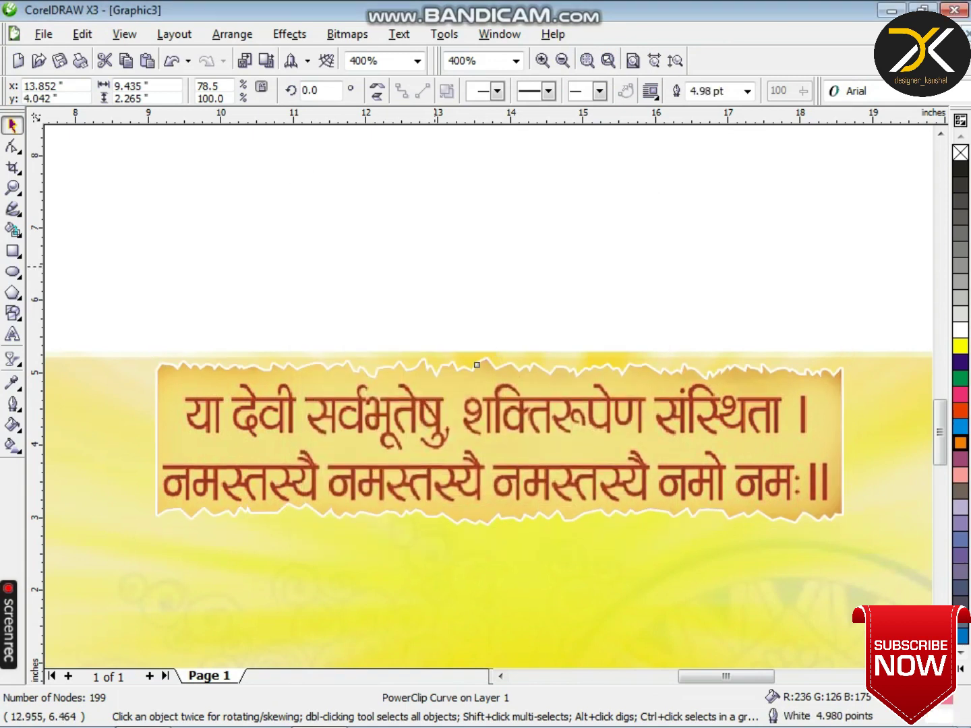
key("Down")
key("F12")
left_click(404, 233)
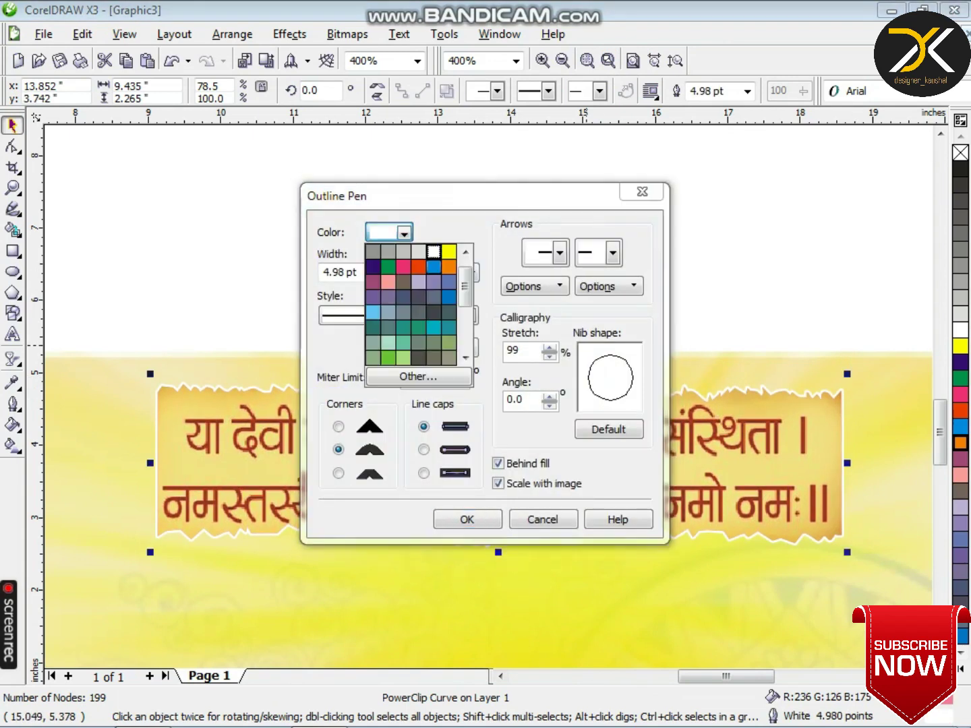
left_click(450, 267)
key("Return")
key("F3")
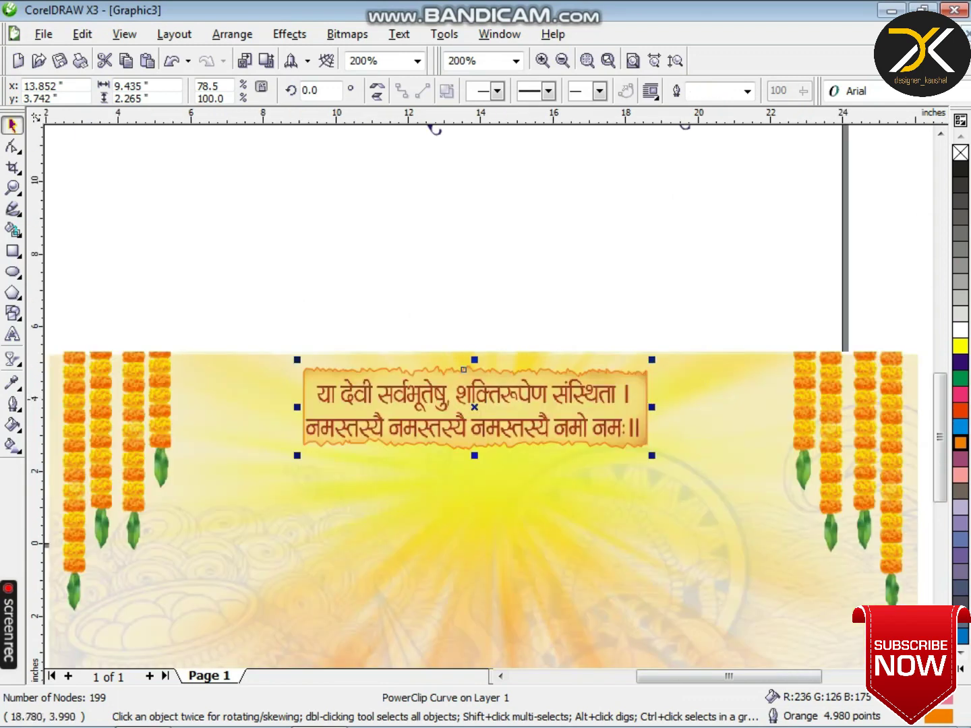
- Nudge the verse strip into place at the background's upper middle, centered between the marigold garlands
key("Right")
key("Up")
left_click_drag(657, 452, 653, 405)
key("Up")
key("Escape")
scroll(475, 396, "down", 1)
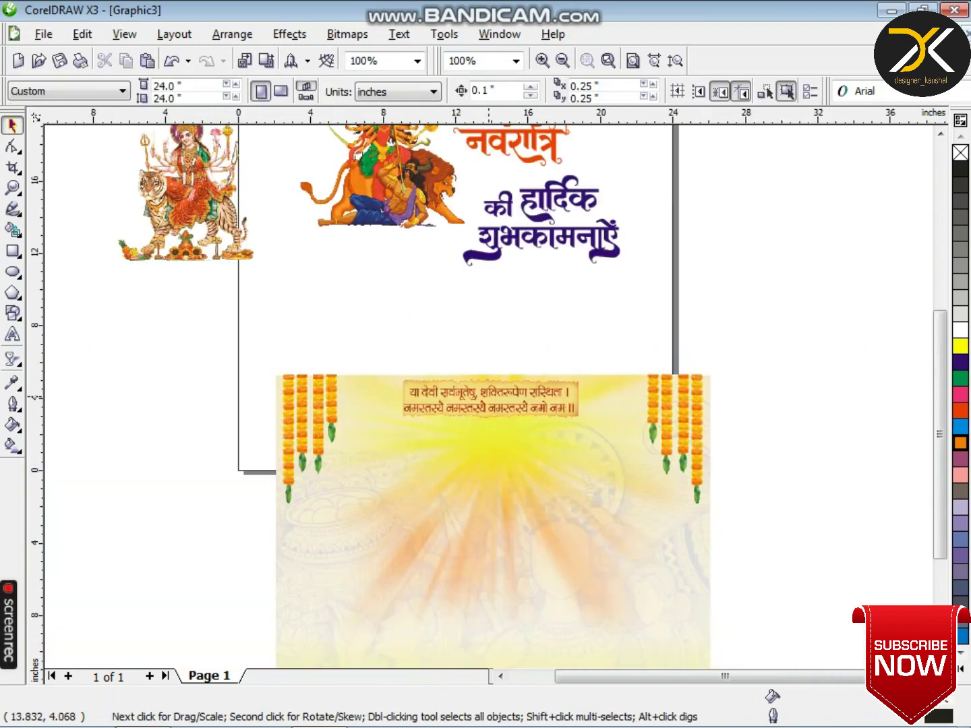
left_click(496, 389)
key("Right")
key("Down")
left_click(500, 326)
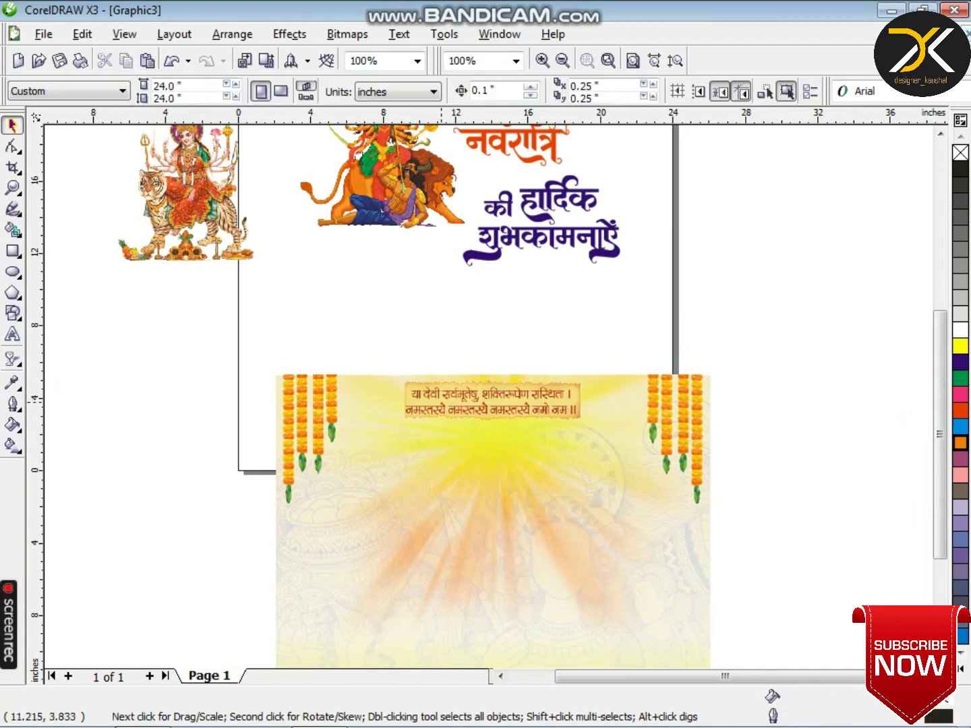
scroll(442, 402, "up", 1)
left_click(488, 396)
key("Right")
key("Right")
key("Right")
key("Down")
left_click(404, 302)
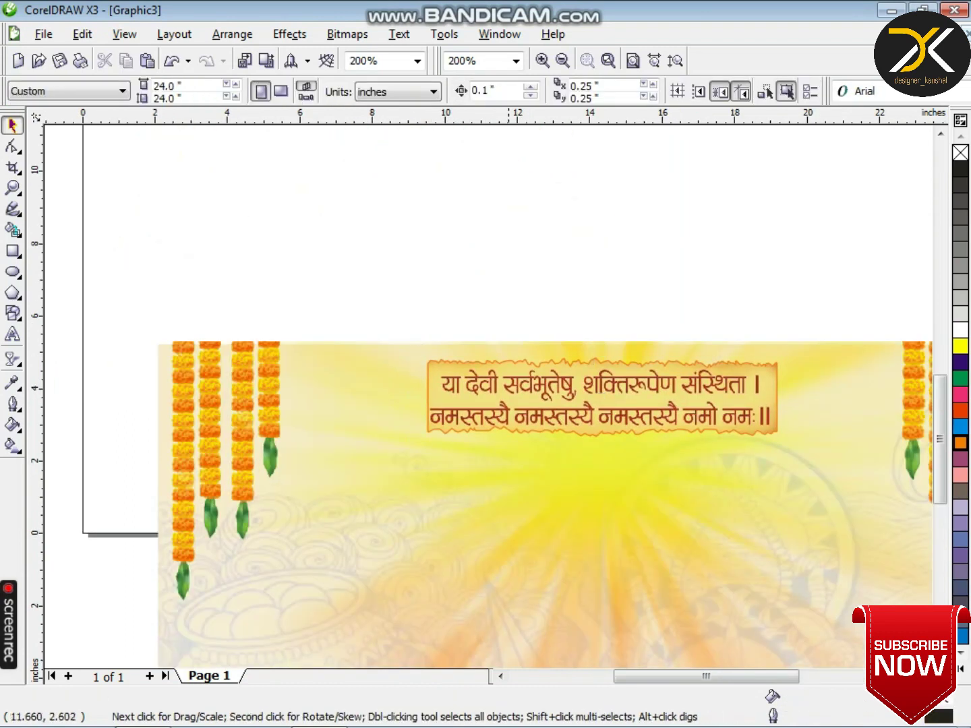
scroll(507, 440, "down", 1)
- Draw a square frame about 23.4 in wide just inside the background's edges and nudge it to the center
left_click(510, 474)
scroll(511, 475, "down", 1)
scroll(489, 416, "up", 1)
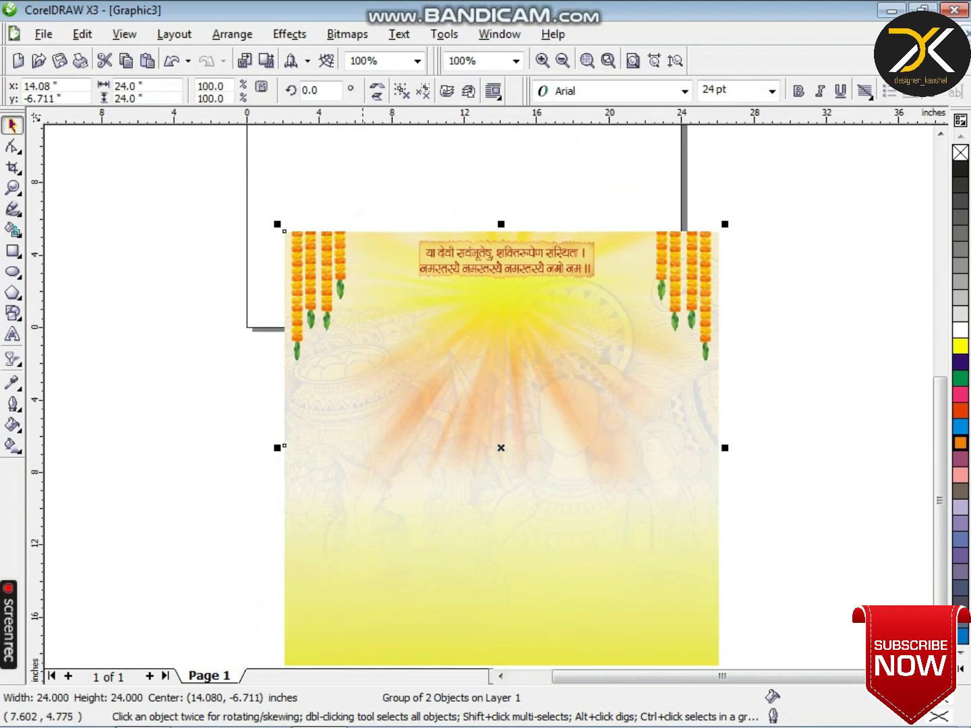
key("F6")
left_click_drag(289, 235, 714, 599)
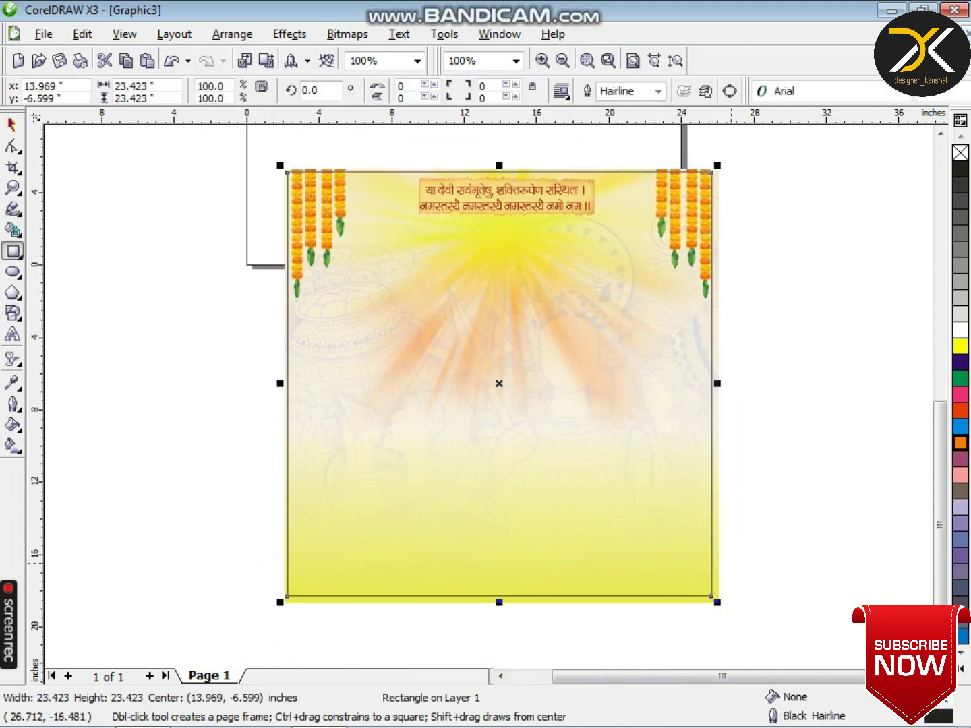
key("Down")
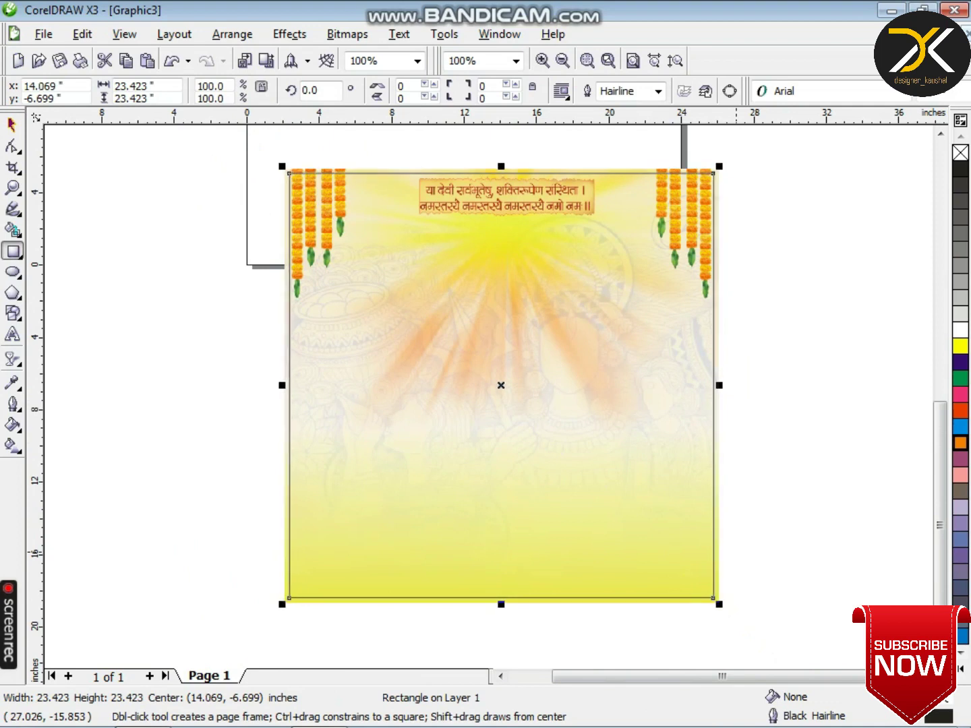
- Give the square frame a white 10 pt outline
key("F12")
type("10")
left_click(390, 234)
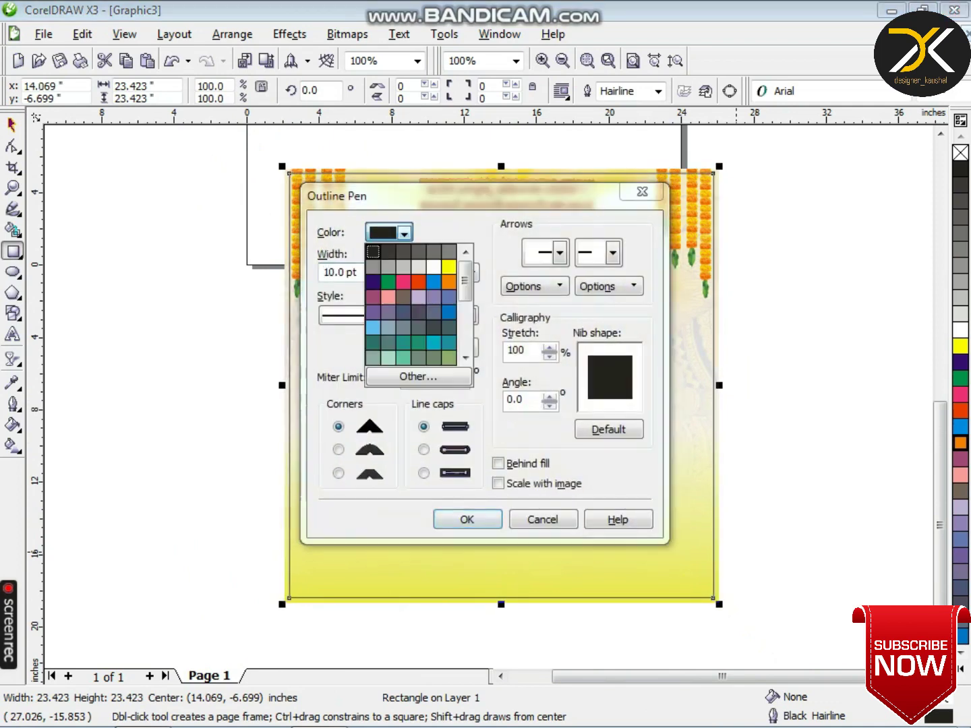
left_click(434, 268)
key("Return")
key("F12")
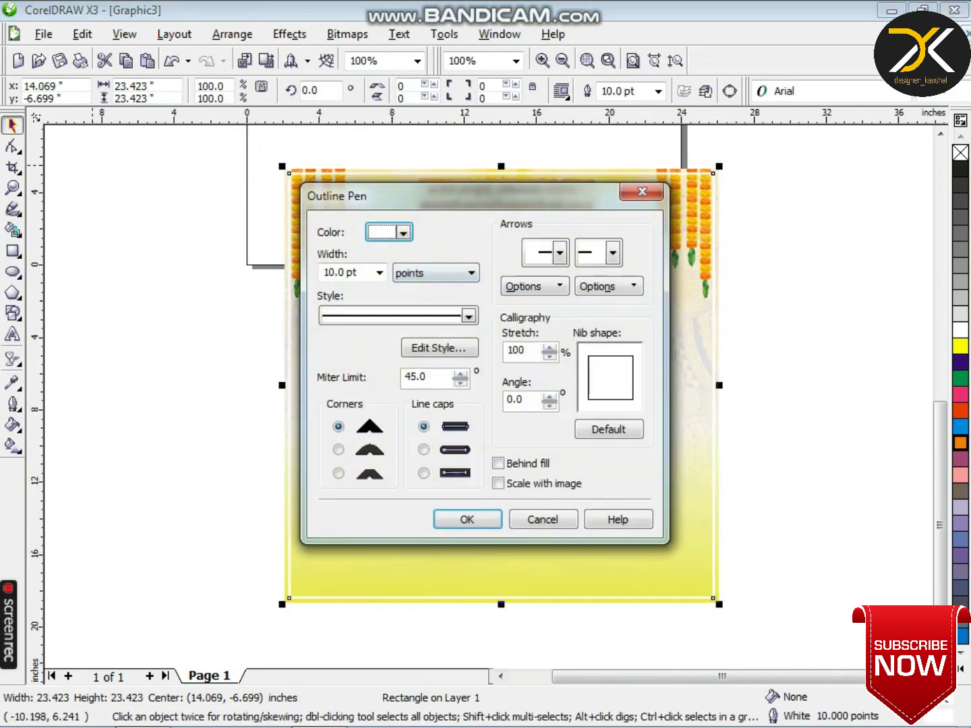
left_click(643, 193)
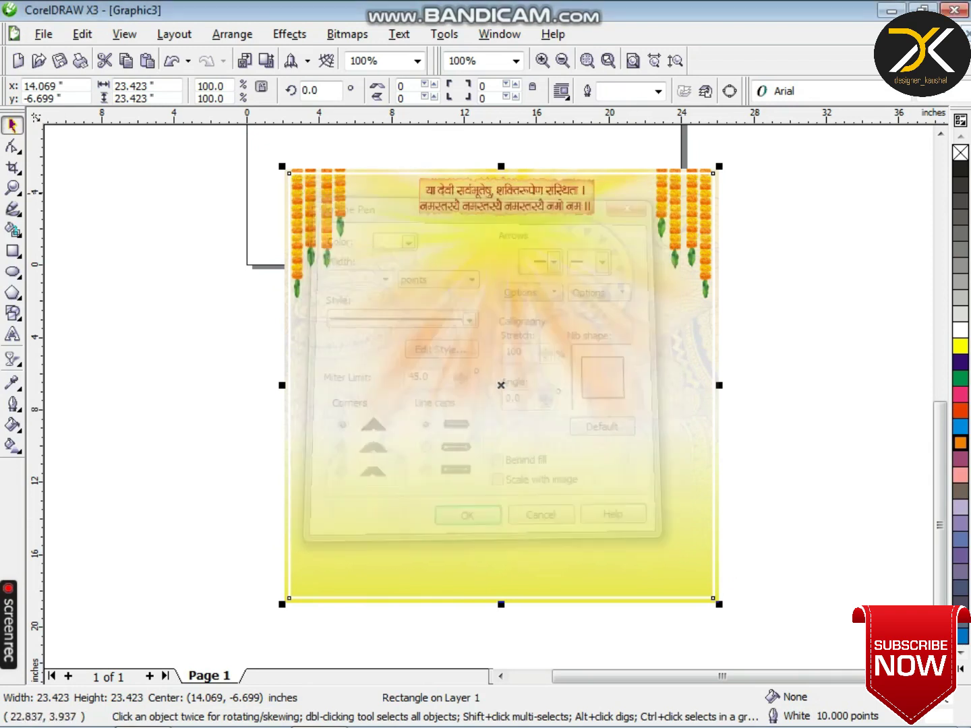
- Group the background, the verse strip and the white frame together
left_click_drag(786, 140, 332, 245)
left_click_drag(250, 162, 756, 609)
key("ctrl+g")
scroll(531, 346, "down", 1)
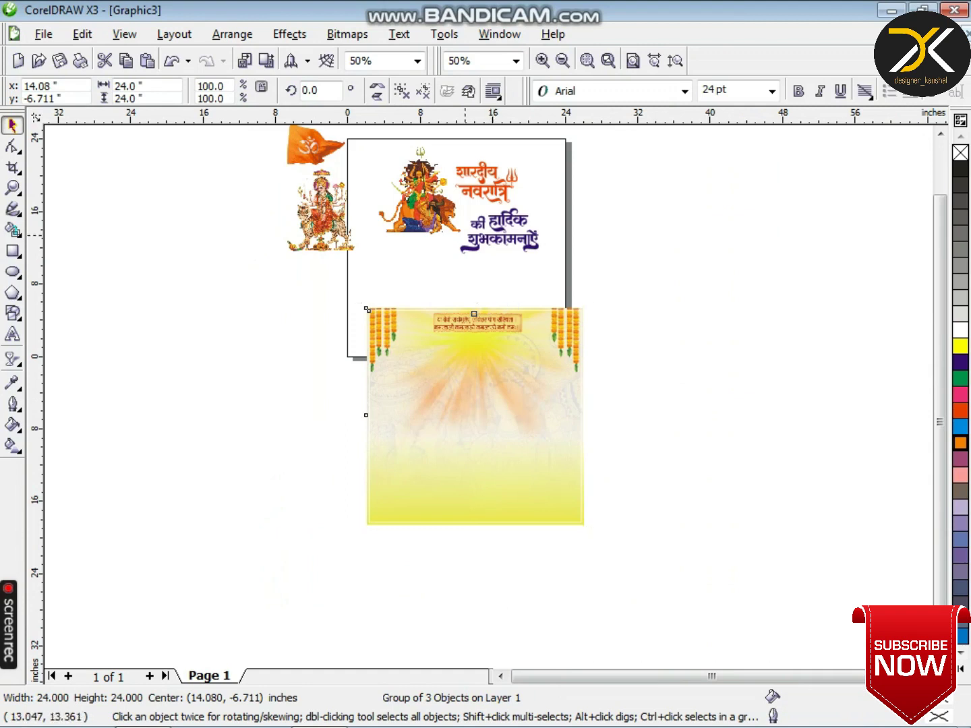
- Move the lion-riding goddess artwork, the seated goddess artwork and the Hindi titles off the page
left_click_drag(418, 196, 222, 368)
left_click_drag(230, 293, 228, 295)
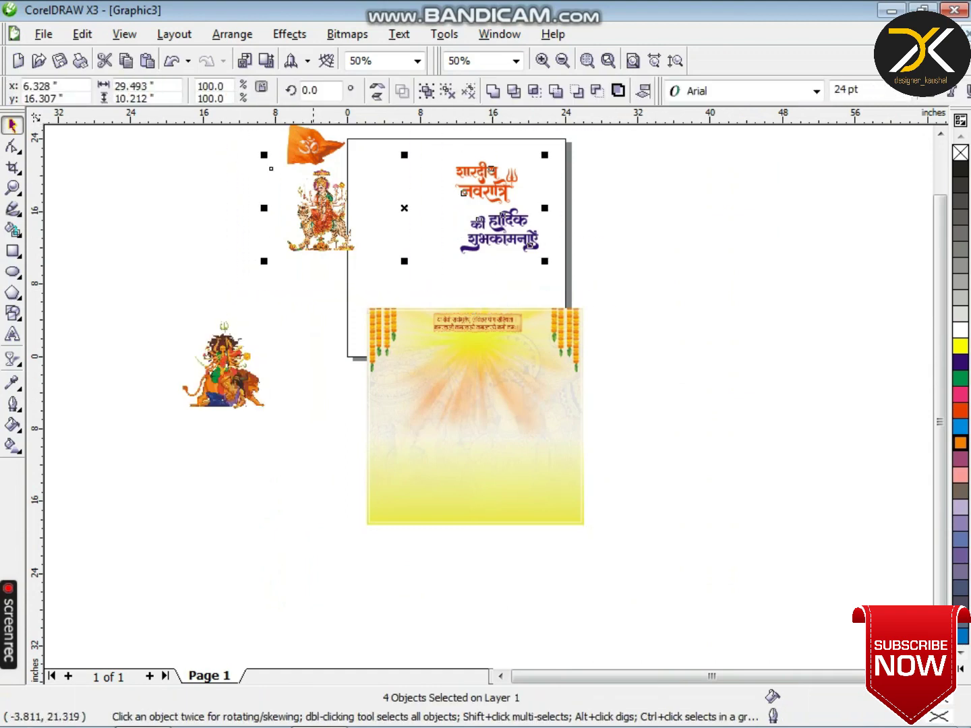
left_click_drag(321, 210, 748, 234)
- Move the Om flag onto the background and shift both together to align with the page
left_click_drag(317, 145, 407, 346)
left_click(488, 435, "shift")
left_click_drag(488, 434, 470, 266)
scroll(439, 237, "up", 1)
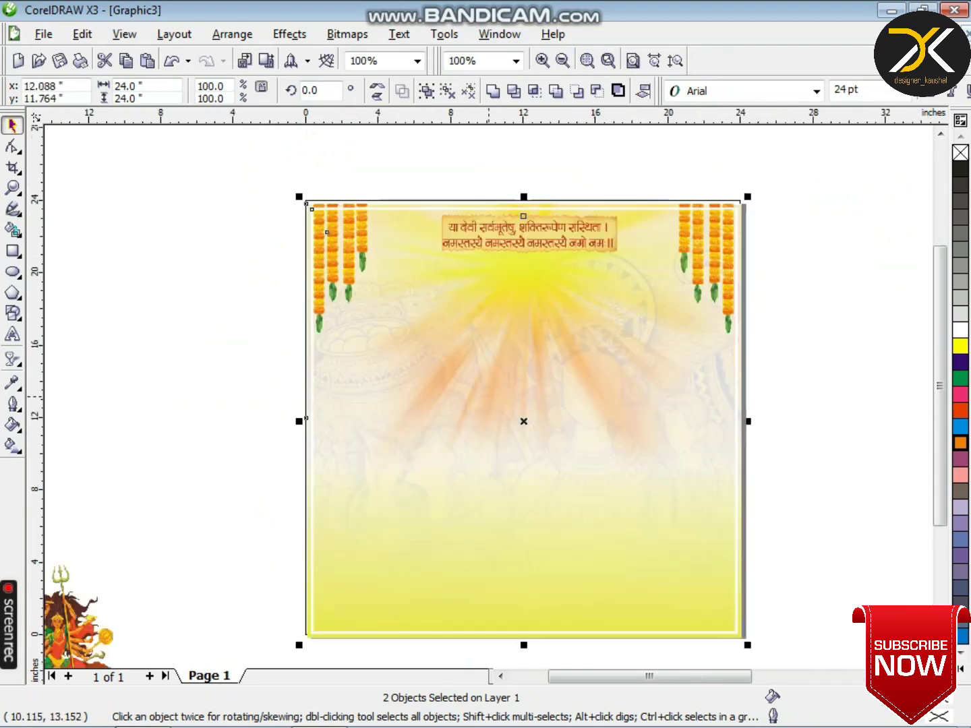
- Bring the Om flag in front of the background and scale it to about 4 in wide between the left garlands and the verse strip
left_click_drag(274, 168, 450, 373)
key("shift+Page_Up")
left_click_drag(392, 283, 428, 260)
left_click_drag(490, 307, 440, 272)
key("Right")
scroll(439, 271, "up", 2)
key("Right")
key("Right")
key("Right")
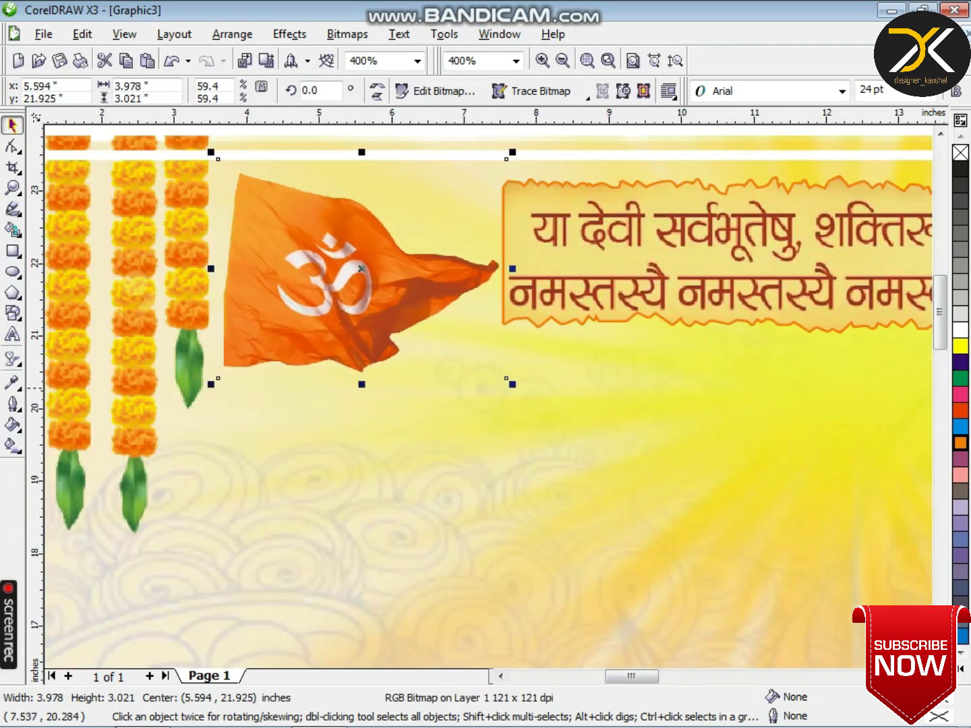
- Shrink the Om flag to about 3.57 in wide and crop its bitmap to about 2.61 in high
left_click_drag(513, 386, 490, 374)
key("Up")
key("Left")
left_click(12, 167)
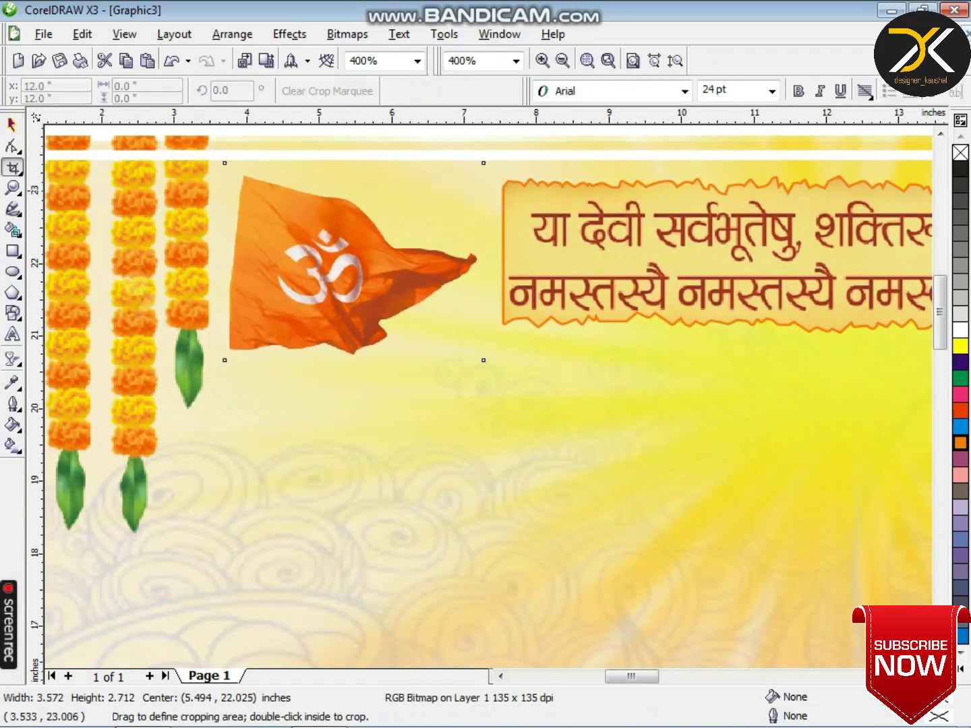
left_click_drag(216, 162, 535, 402)
double_click(439, 307)
key("space")
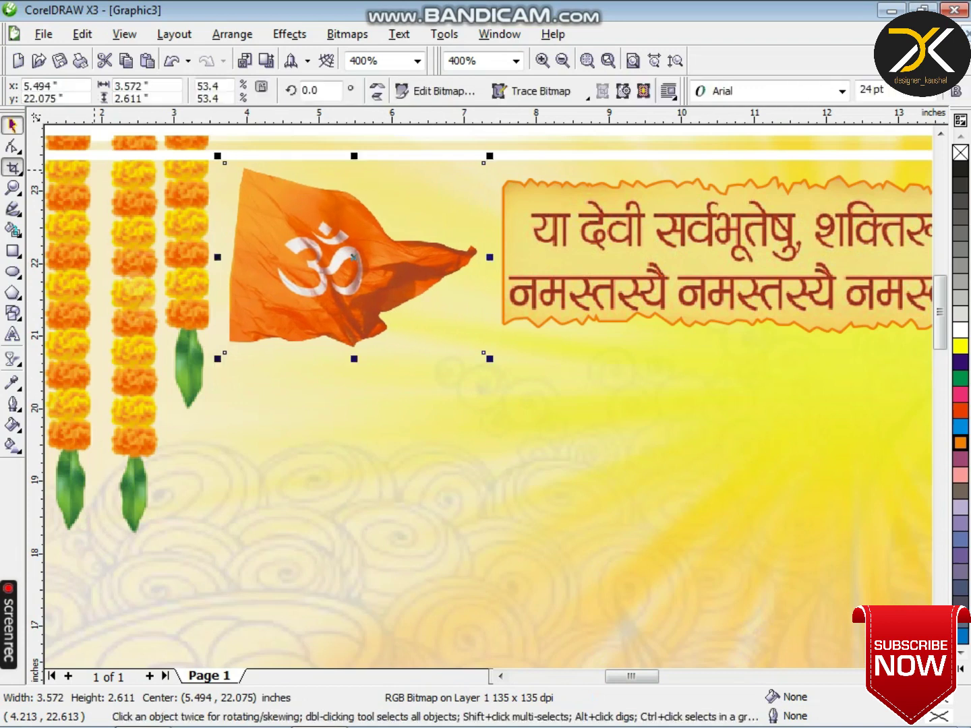
scroll(352, 256, "down", 3)
left_click_drag(400, 370, 647, 369)
right_click(649, 369)
key("Delete")
- Place a copy of the Om flag between the verse strip and the right garlands
left_click(410, 375)
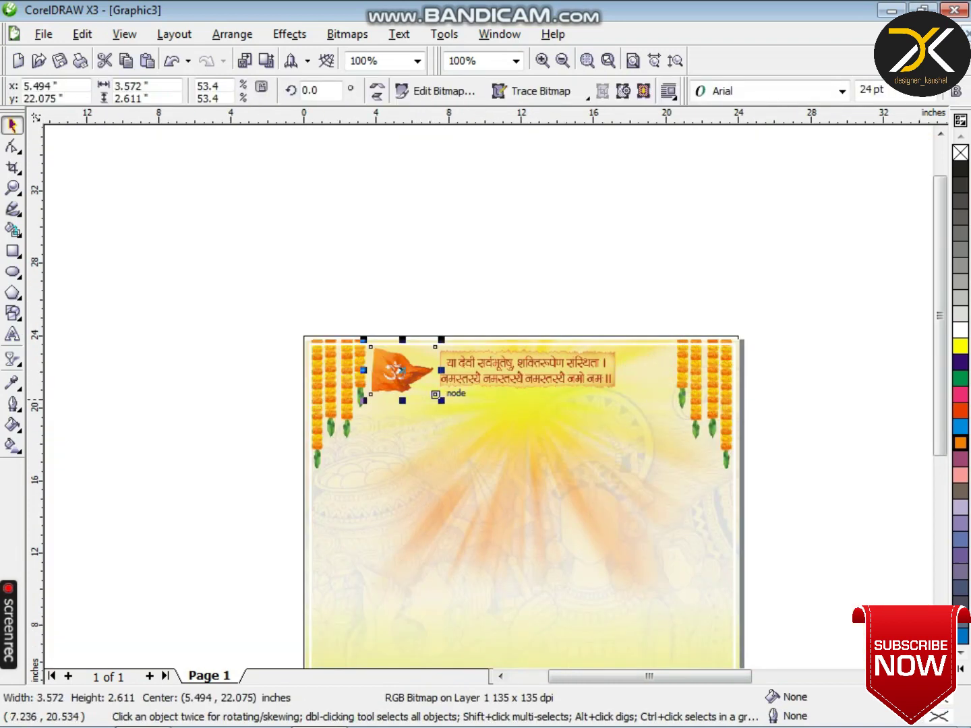
left_click_drag(441, 400, 650, 376)
key("Right")
key("Down")
right_click(651, 377)
left_click(619, 305)
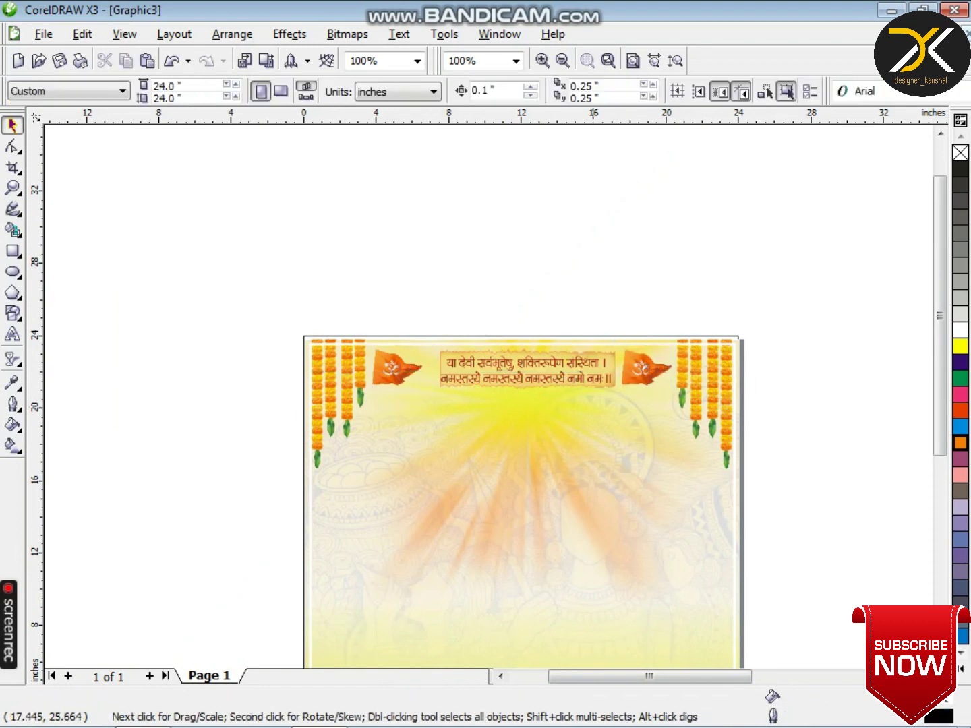
- Place the lion-riding goddess artwork in the banner's left half, sized about 12.25 × 14.07 in, inside the white frame
key("F3")
left_click_drag(264, 580, 530, 466)
scroll(485, 466, "down", 2)
scroll(488, 397, "up", 3)
key("Up")
key("Up")
key("Left")
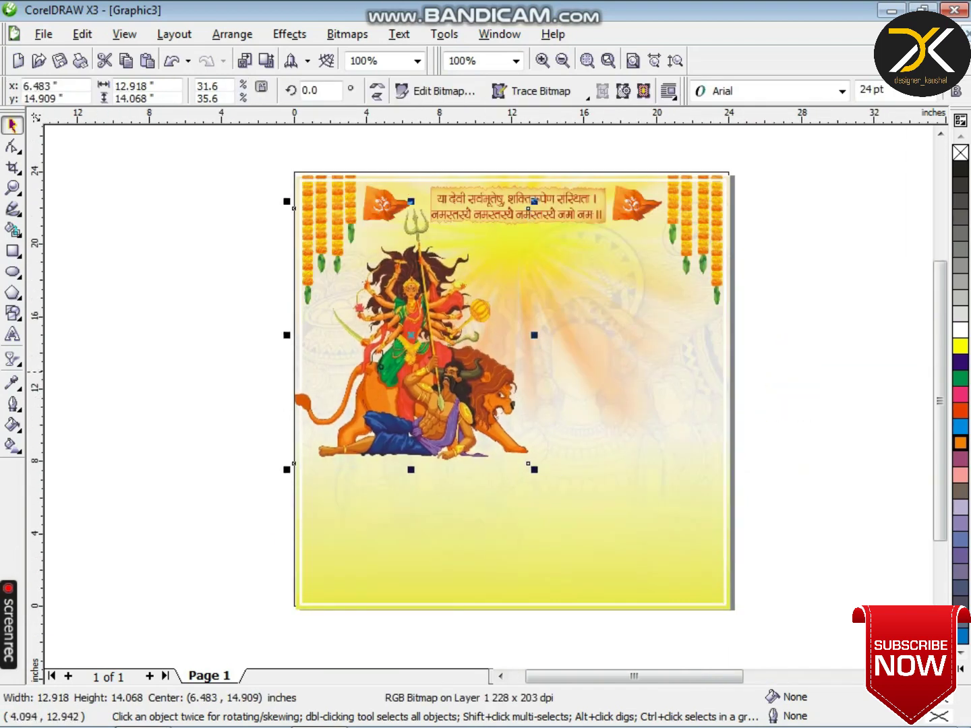
left_click_drag(294, 336, 302, 352)
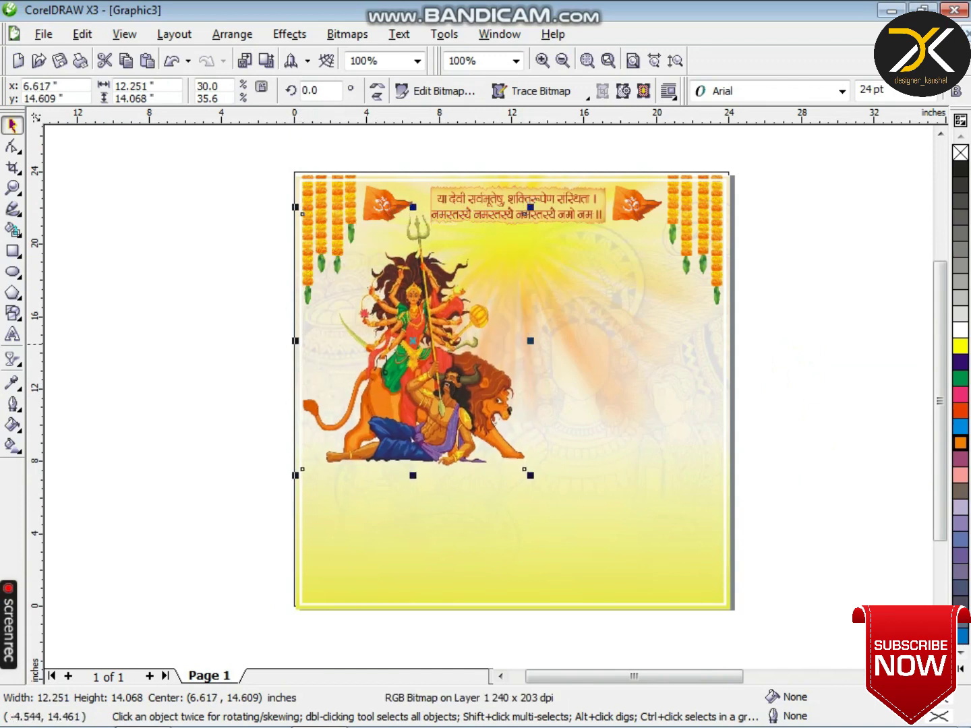
key("Escape")
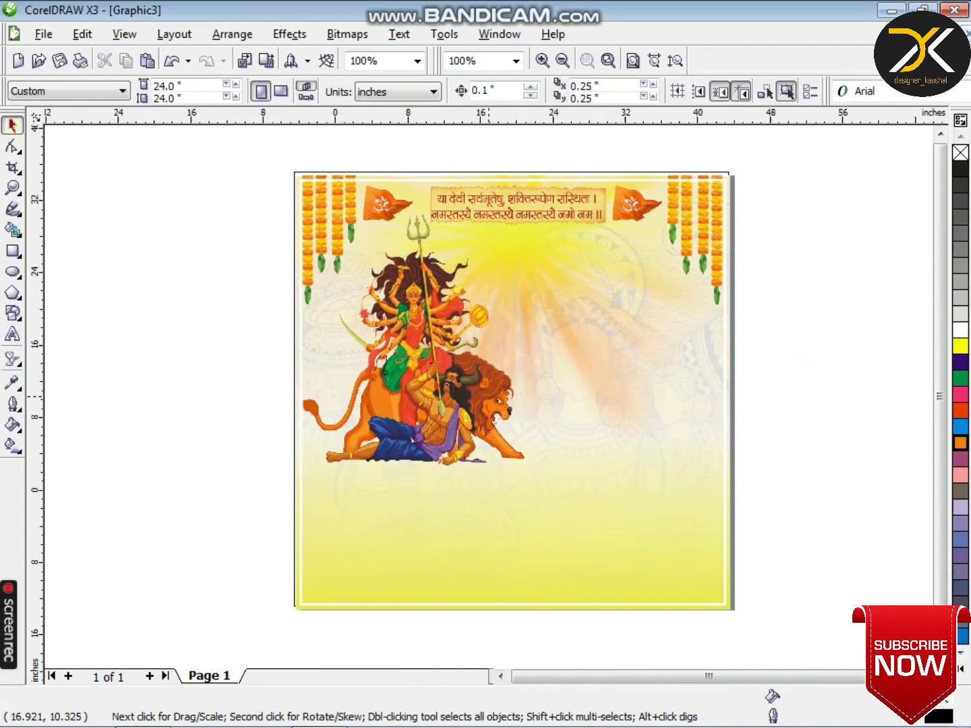
- Move the orange and purple Hindi titles together onto the banner, to the right of the goddess artwork
key("F3")
scroll(770, 278, "right", 5)
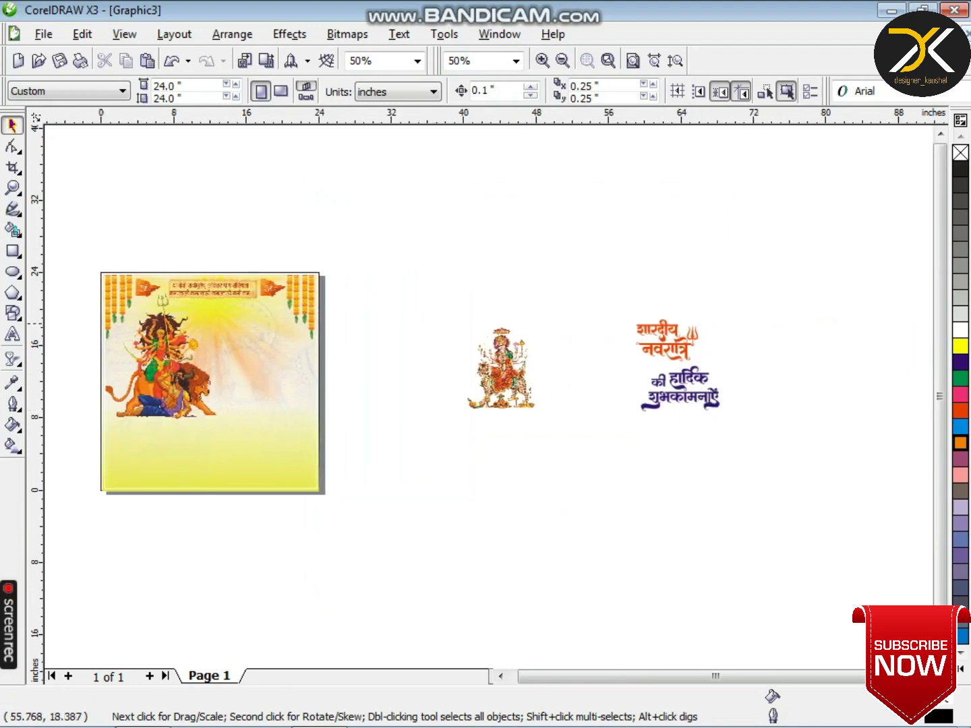
left_click_drag(608, 280, 745, 432)
left_click_drag(695, 384, 289, 382)
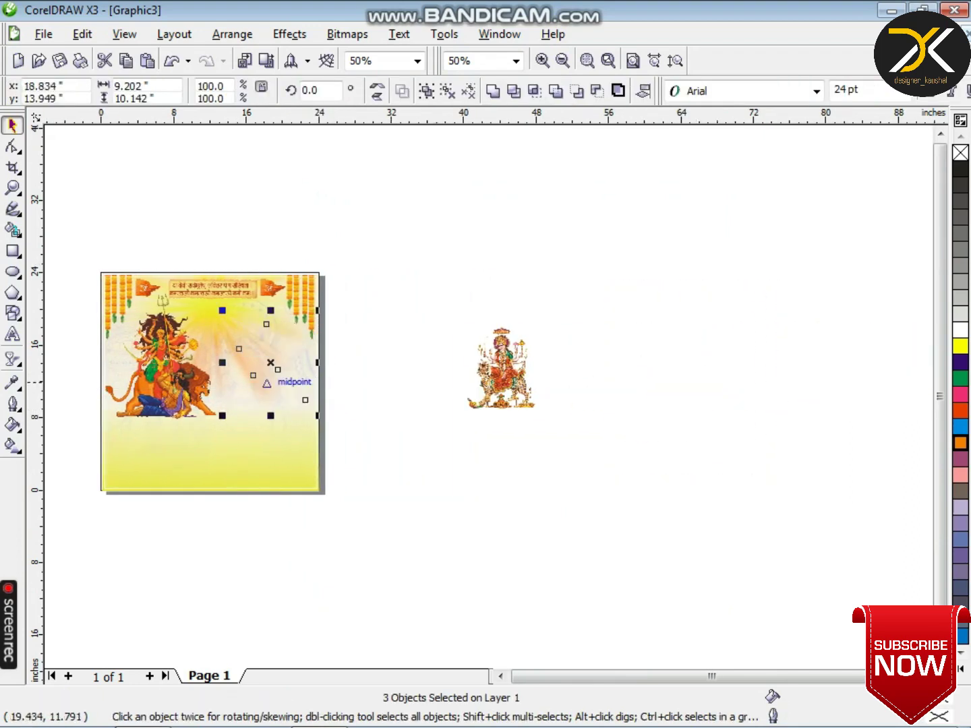
scroll(256, 370, "up", 2)
scroll(489, 396, "down", 1)
scroll(485, 357, "up", 1)
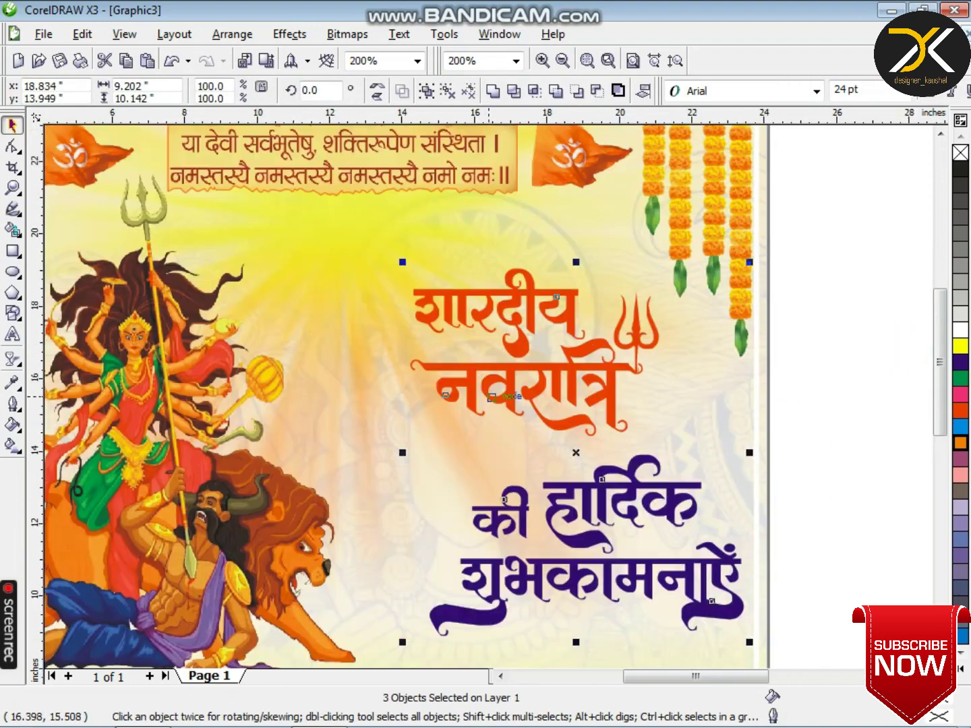
- Enlarge the orange शारदीय नवरात्रि title to about 139%, extending it toward the goddess artwork
left_click(830, 236)
left_click(445, 396)
left_click_drag(402, 270, 301, 197)
- Position the purple की हार्दिक शुभकामनाएँ title beneath the orange title, clear of the lion
left_click(635, 495)
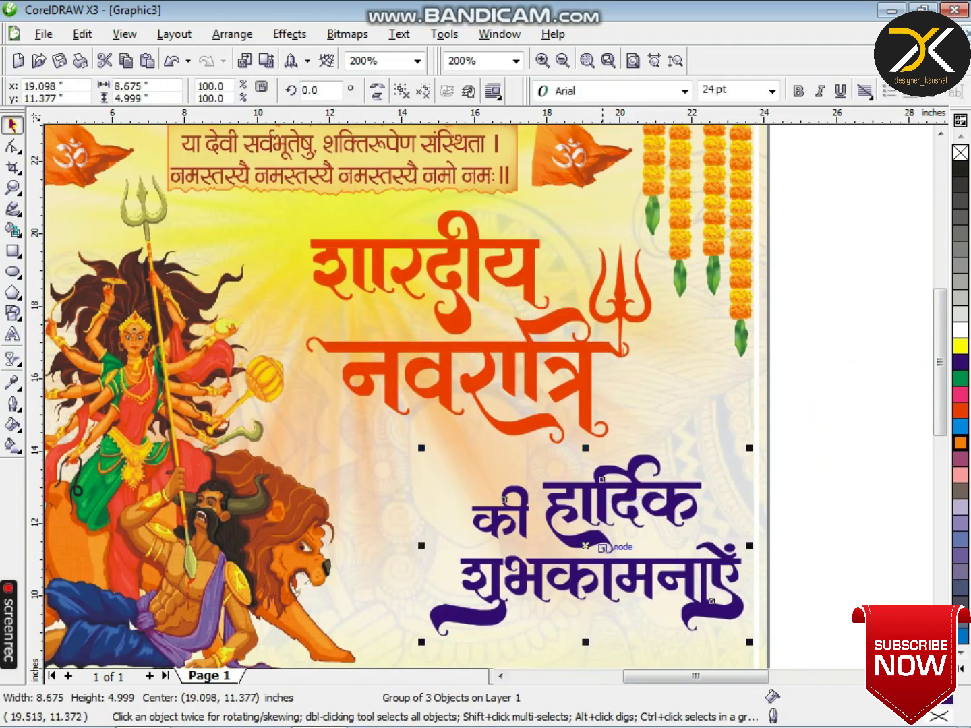
left_click_drag(594, 545, 530, 549)
key("F3")
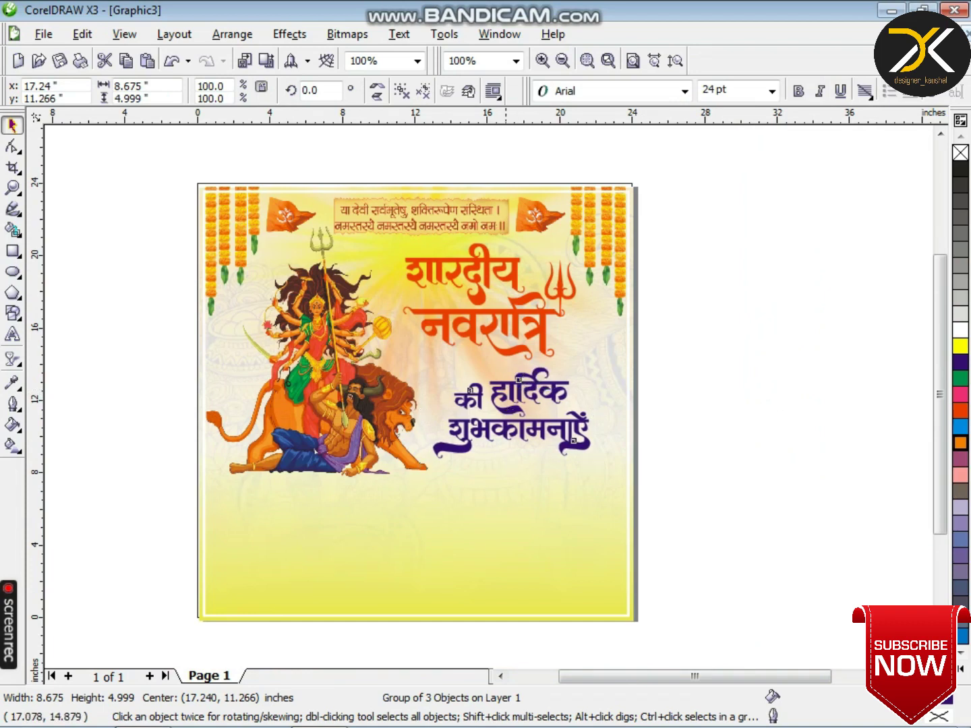
key("Right")
key("Right")
key("Right")
key("Right")
- Nudge the two parts of the orange title down and right to sit closer to the purple title
left_click(494, 338)
left_click(487, 314)
key("Down")
key("Right")
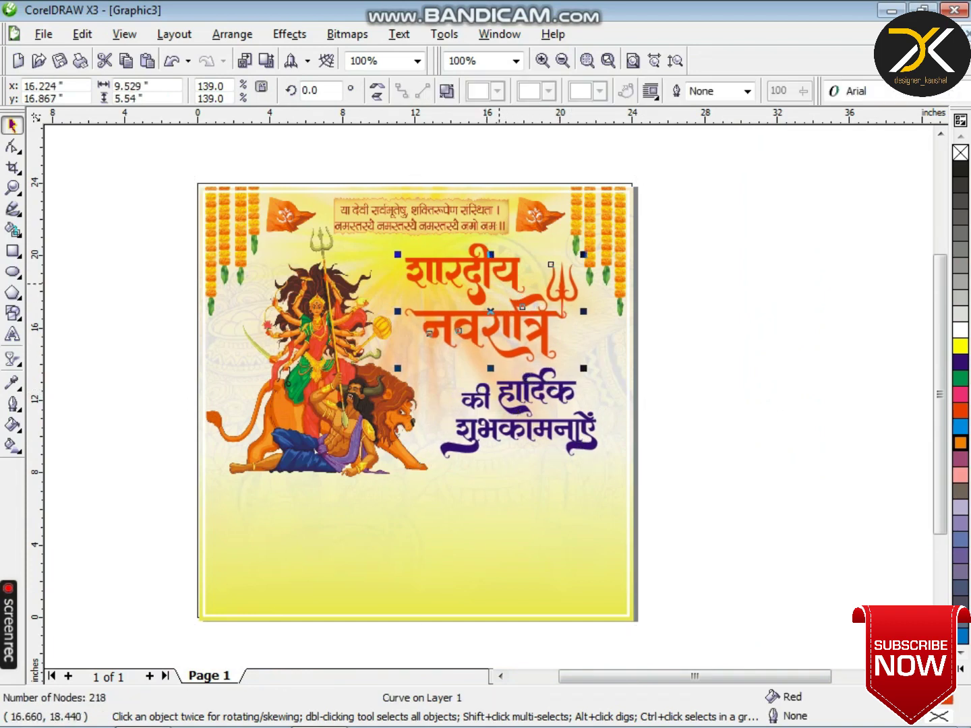
left_click(478, 281, "shift")
key("Down")
key("Down")
key("Right")
scroll(481, 345, "up", 1)
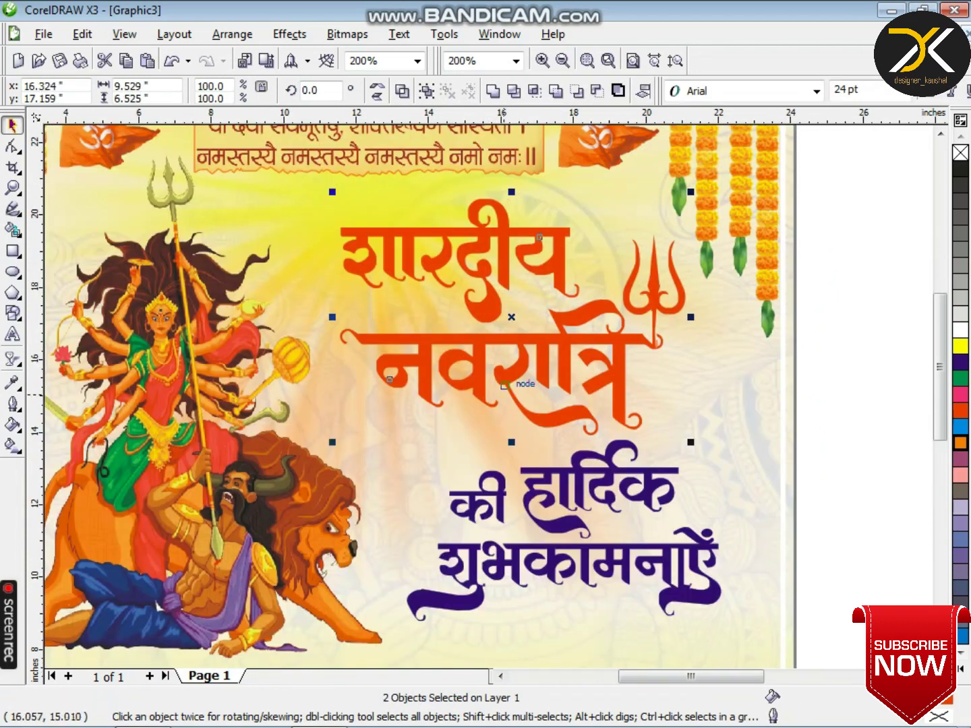
- Combine the orange title's two curves and give them a white 40 pt outline with rounded corners, behind the fill
key("ctrl+l")
key("F12")
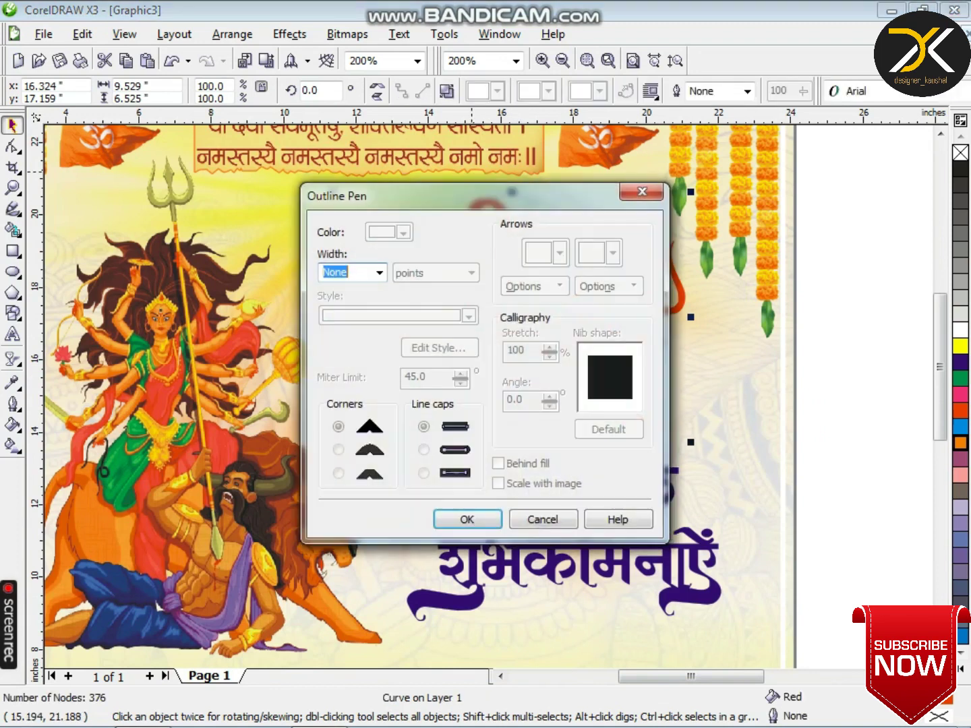
key("Return")
key("F12")
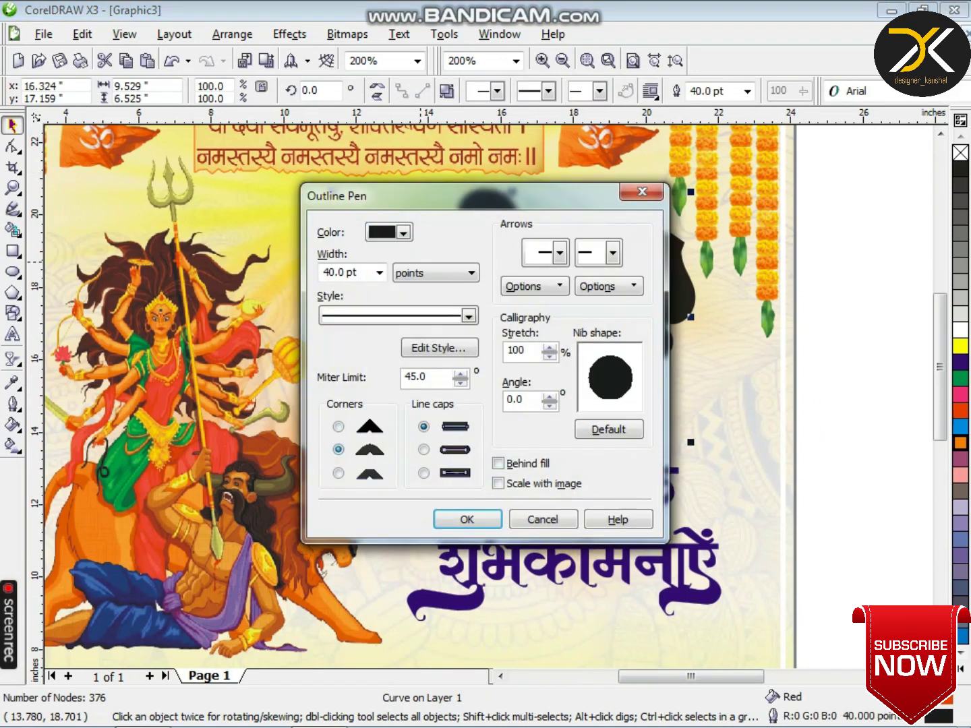
left_click(400, 234)
left_click(435, 268)
key("Return")
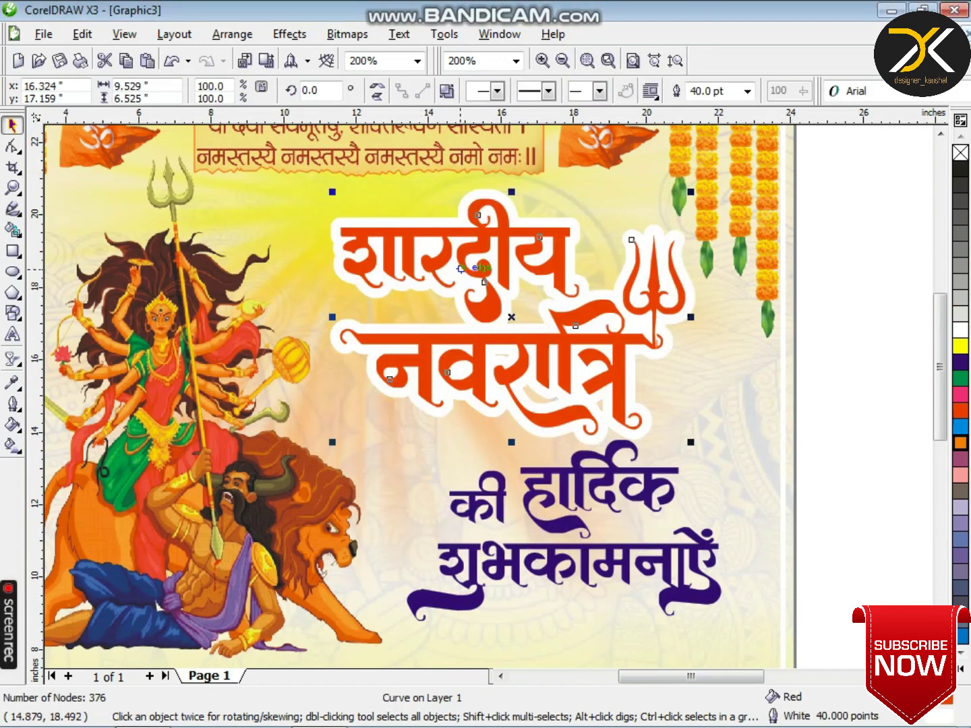
- Set the orange title's white outline width to 20 pt
key("F12")
type("20")
key("Return")
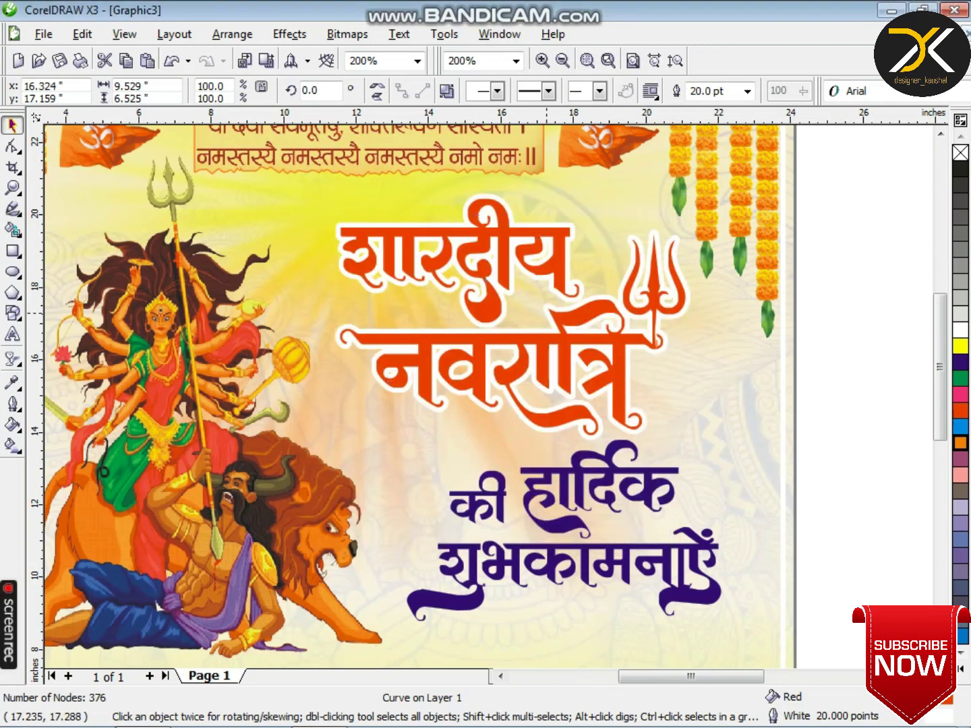
- Duplicate the outlined orange title and offset the copy 0.2 in above the original
key("KP_Add")
key("Up")
key("Up")
left_click(537, 426)
key("Down")
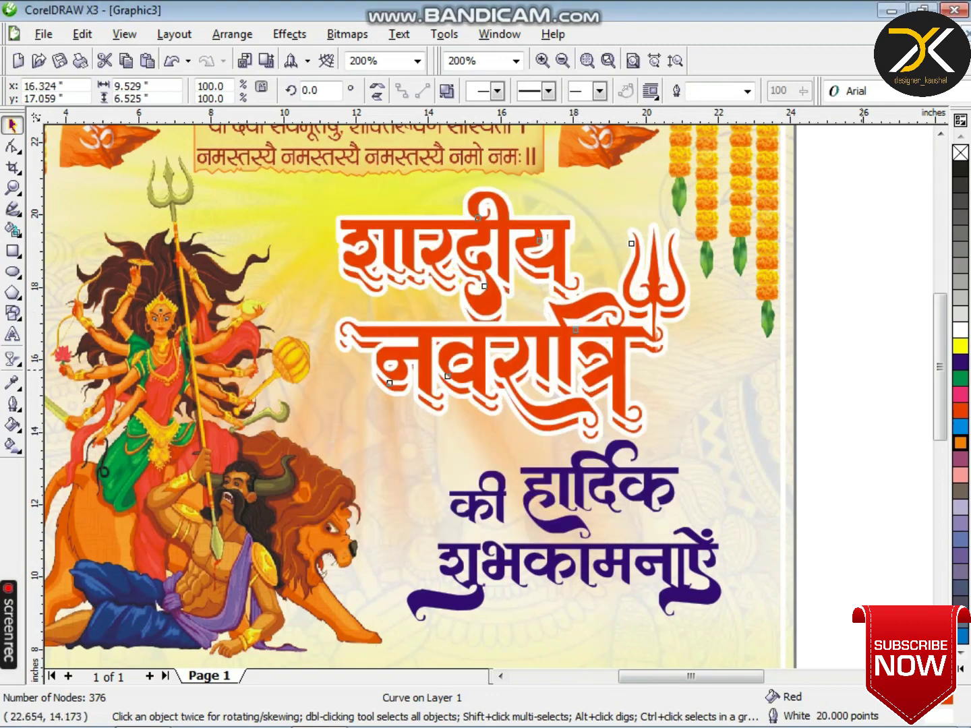
key("Up")
- Change the rear orange title's fill and outline to cyan
left_click(960, 427)
key("F12")
left_click(404, 233)
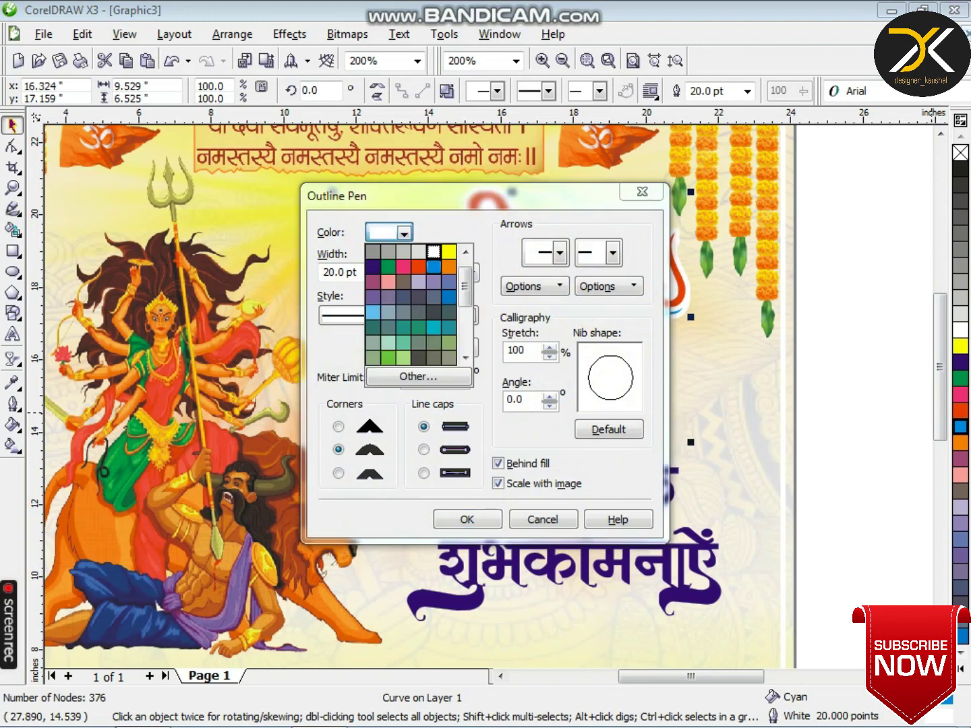
left_click(434, 268)
key("Return")
- Convert the cyan rear title to a 300 dpi bitmap
left_click(348, 34)
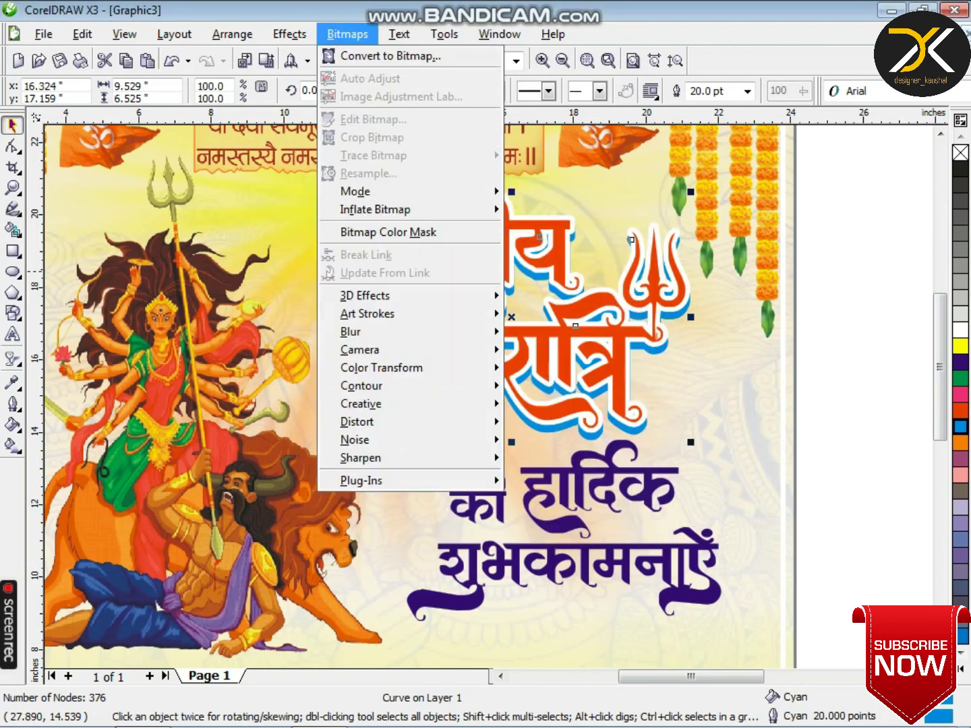
mouse_move(444, 33)
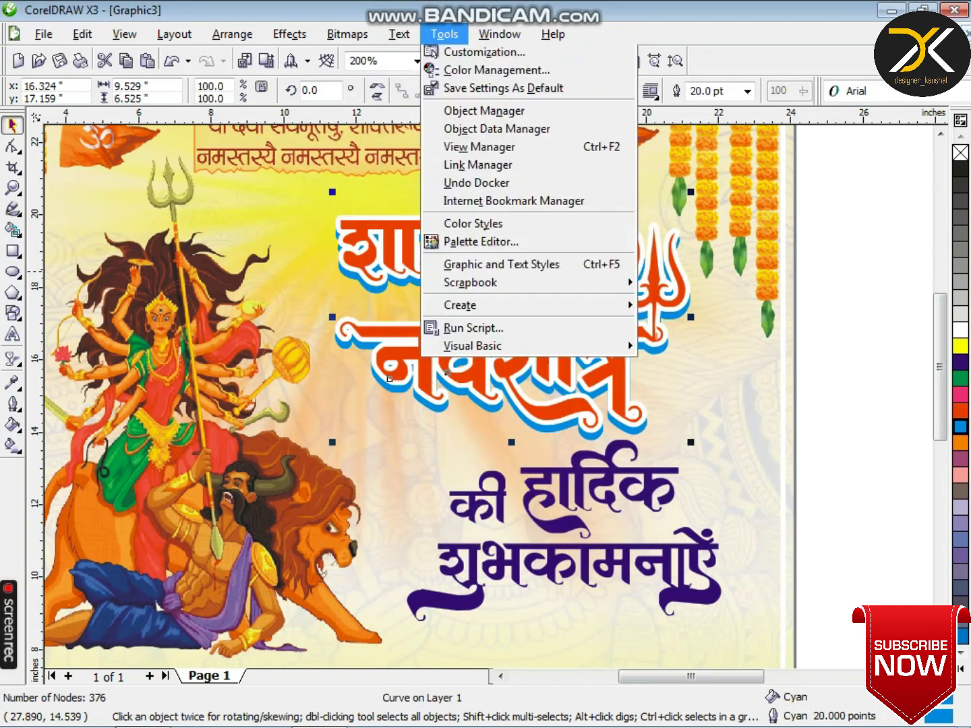
left_click(348, 34)
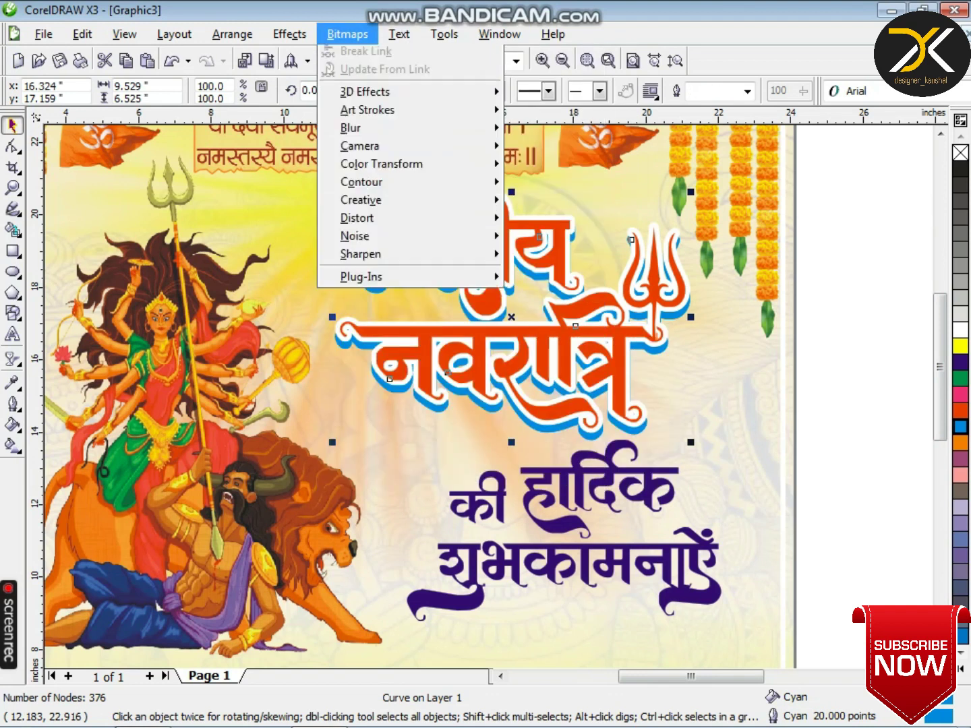
left_click(379, 56)
key("Return")
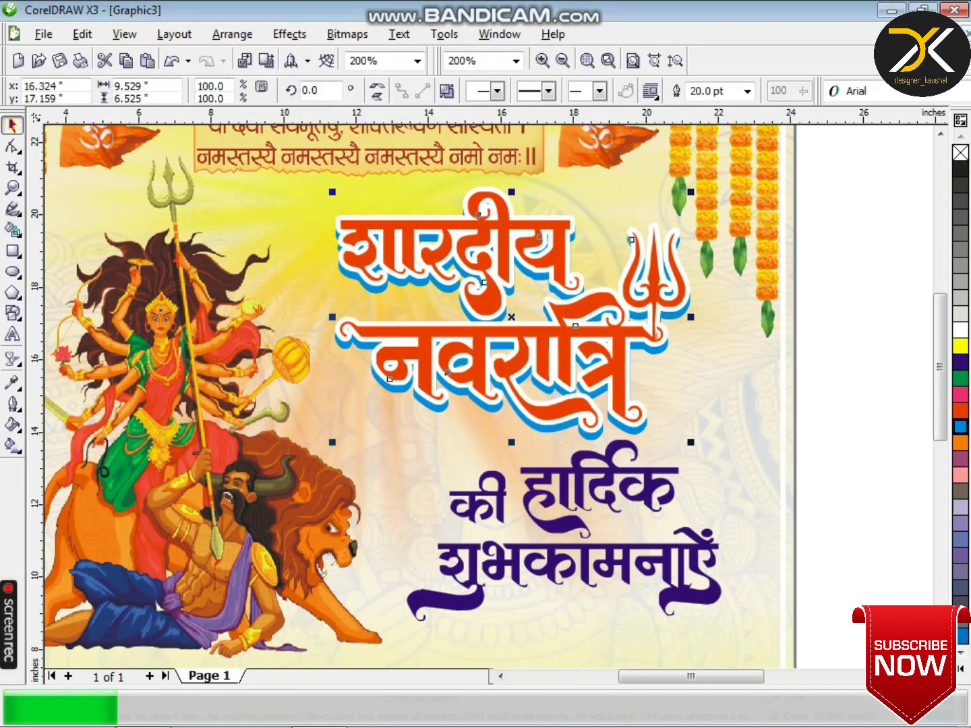
- Blur the cyan title bitmap into a soft glow and fit it behind the orange title at about 12.2 in wide
left_click(347, 34)
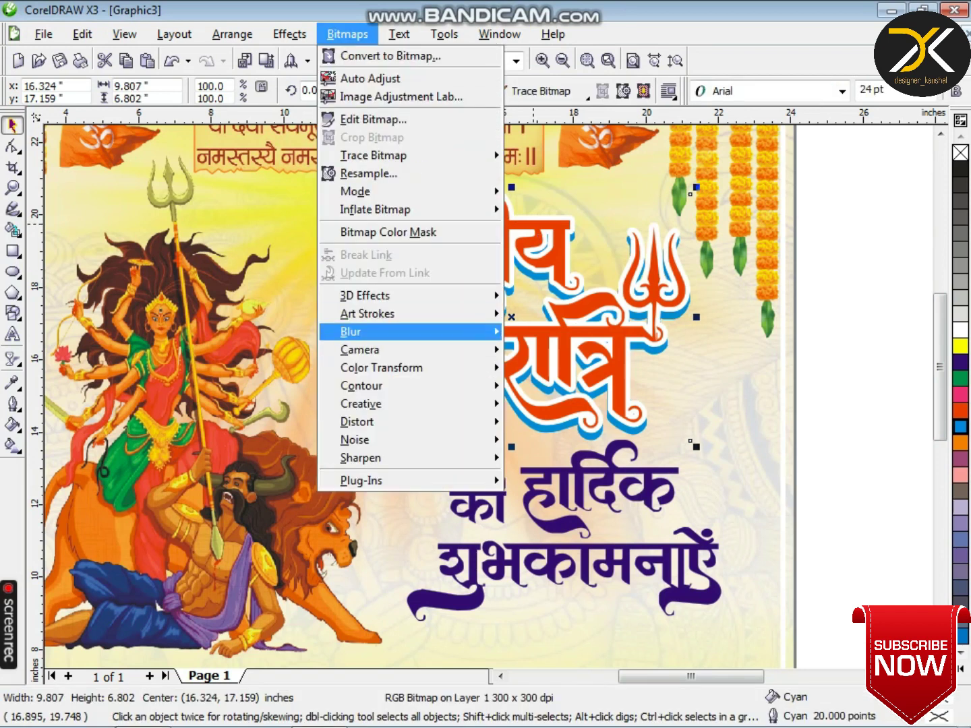
mouse_move(351, 331)
left_click(563, 353)
key("Return")
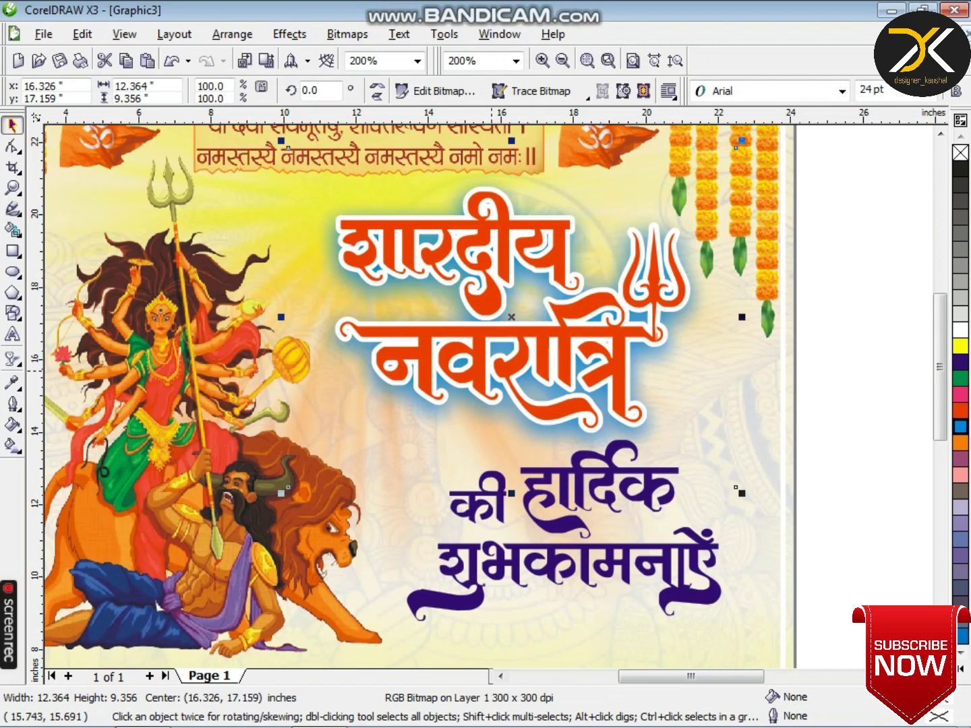
key("Up")
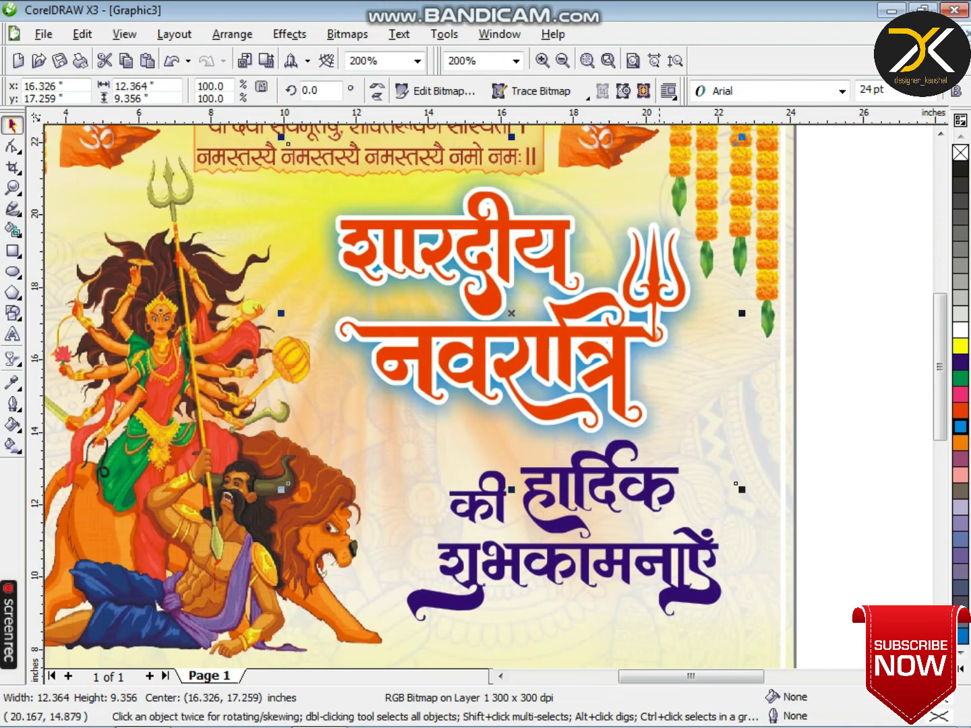
mouse_move(739, 486)
left_mouse_down()
mouse_move(728, 476)
mouse_move(738, 489)
left_mouse_up()
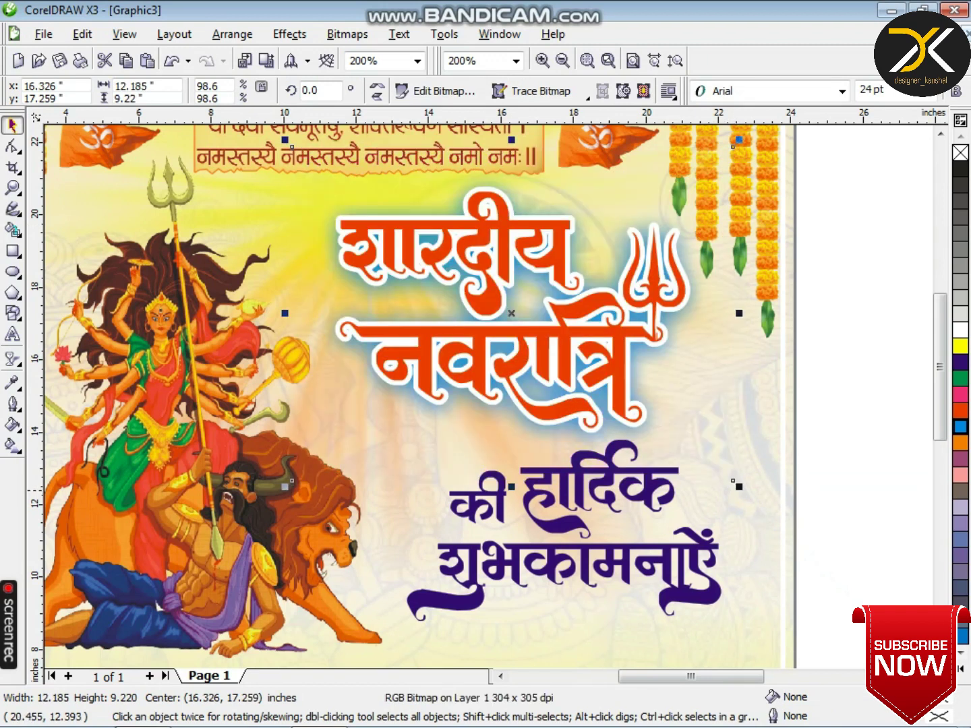
- Nudge the purple की हार्दिक शुभकामनाएँ title 0.1 in right and 0.1 in down
left_click(658, 497)
scroll(520, 509, "down", 1)
scroll(489, 397, "up", 1)
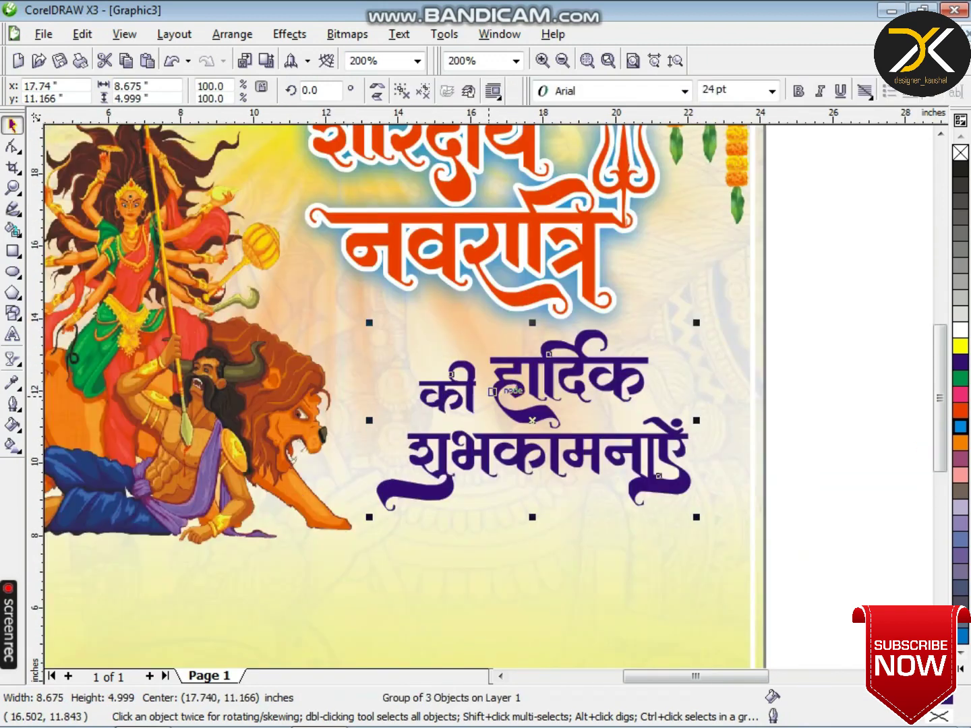
key("Right")
key("Down")
- Give the purple title a linear fountain fill from purple to orange-red at a 90° angle
key("F11")
left_click(373, 409)
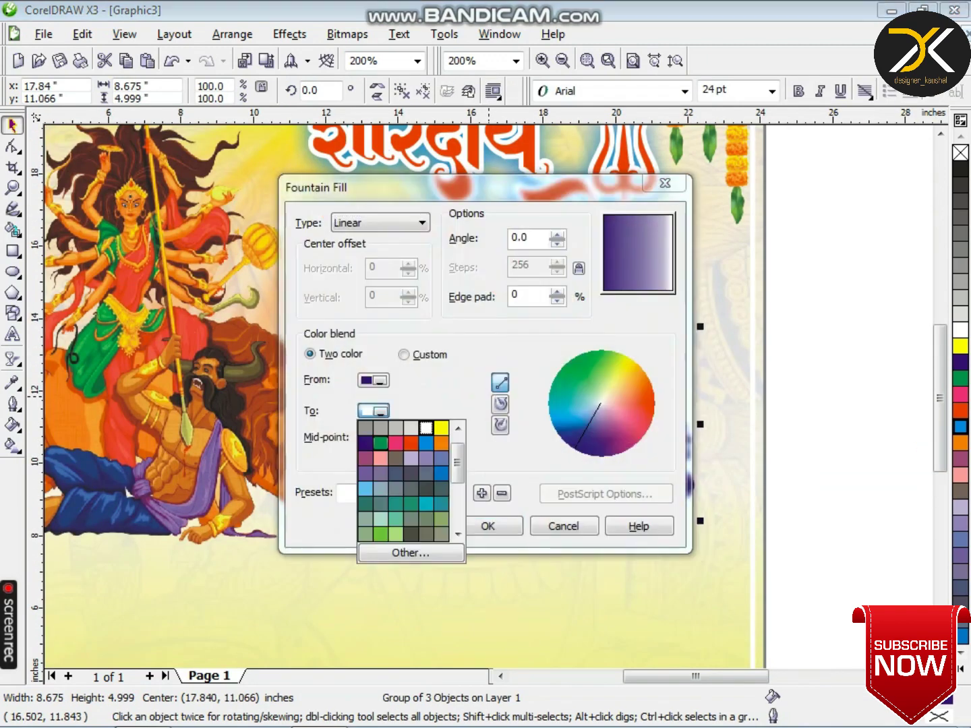
left_click(410, 442)
left_click_drag(529, 240, 481, 254)
type("90")
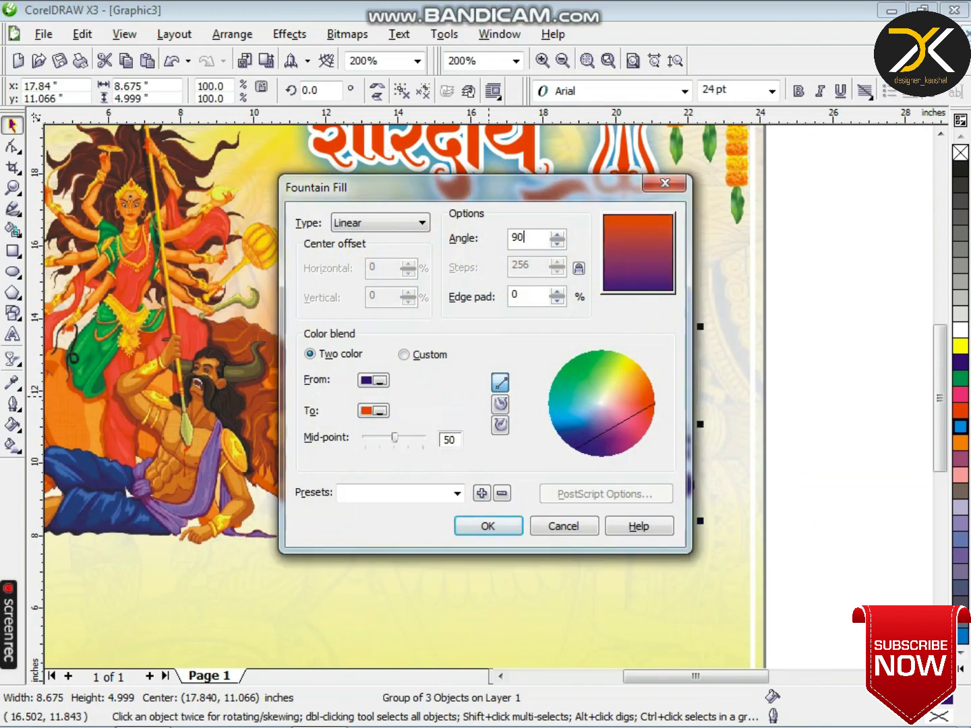
key("Return")
- Give the purple title a 20 pt white outline with rounded corners, behind fill and scaling with image, and nudge it 0.1 in up
key("F12")
type("20")
key("Return")
key("F12")
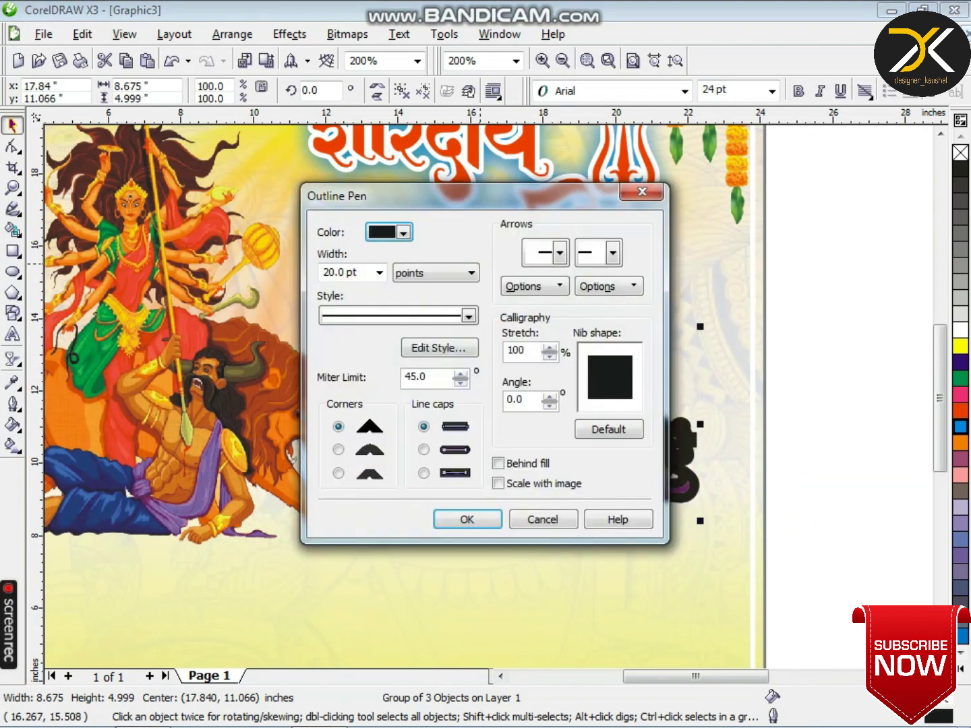
left_click(404, 234)
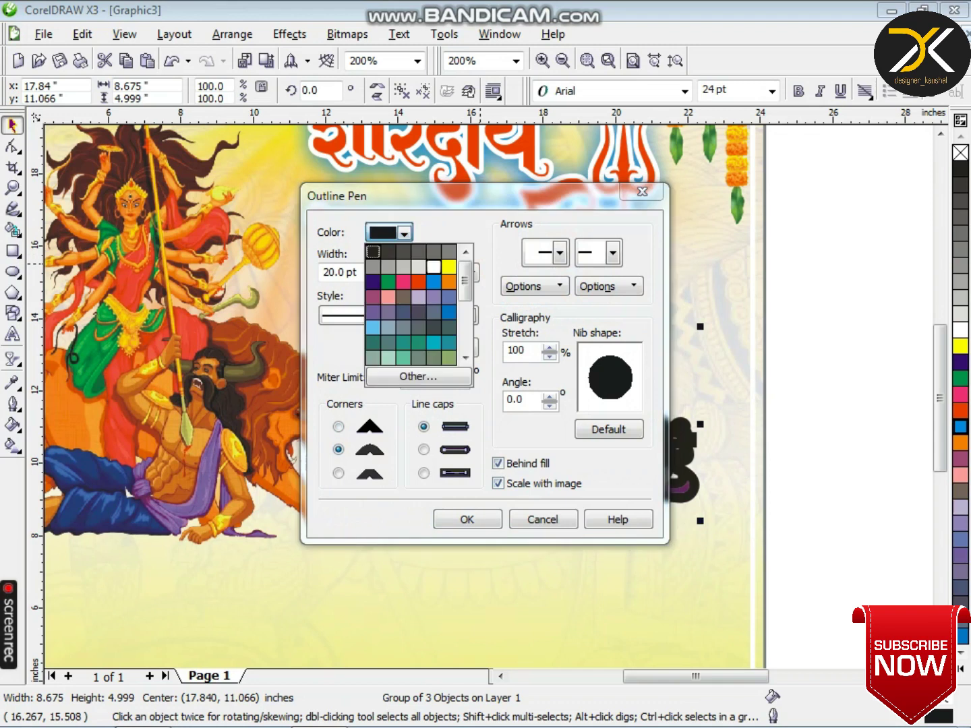
left_click(434, 267)
key("Return")
key("Up")
left_click(777, 350)
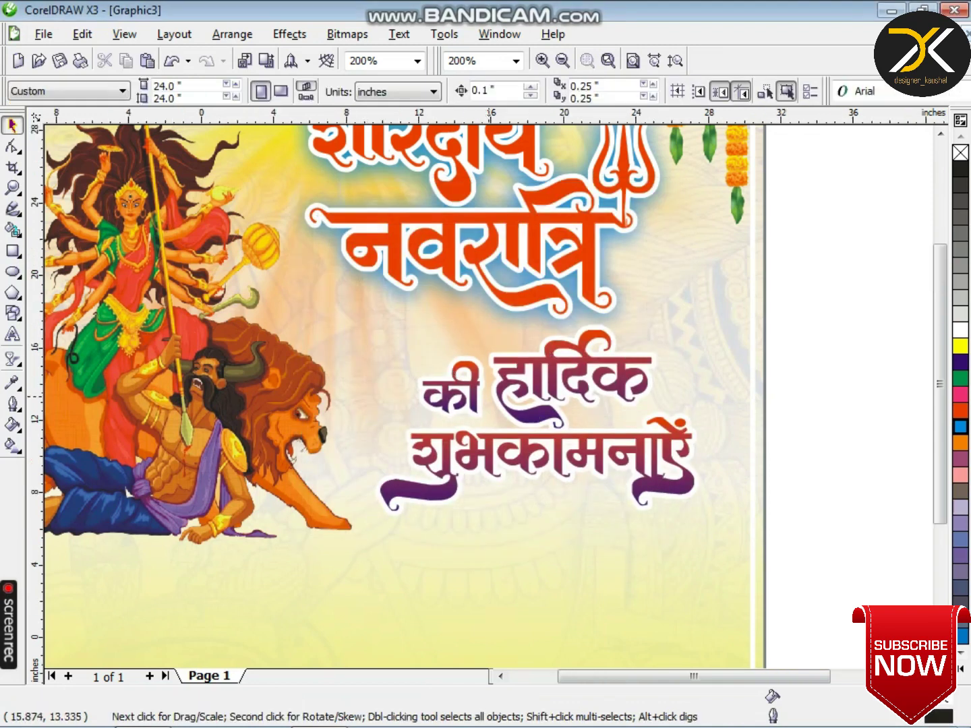
scroll(467, 343, "down", 2)
scroll(495, 401, "up", 1)
left_click(490, 399)
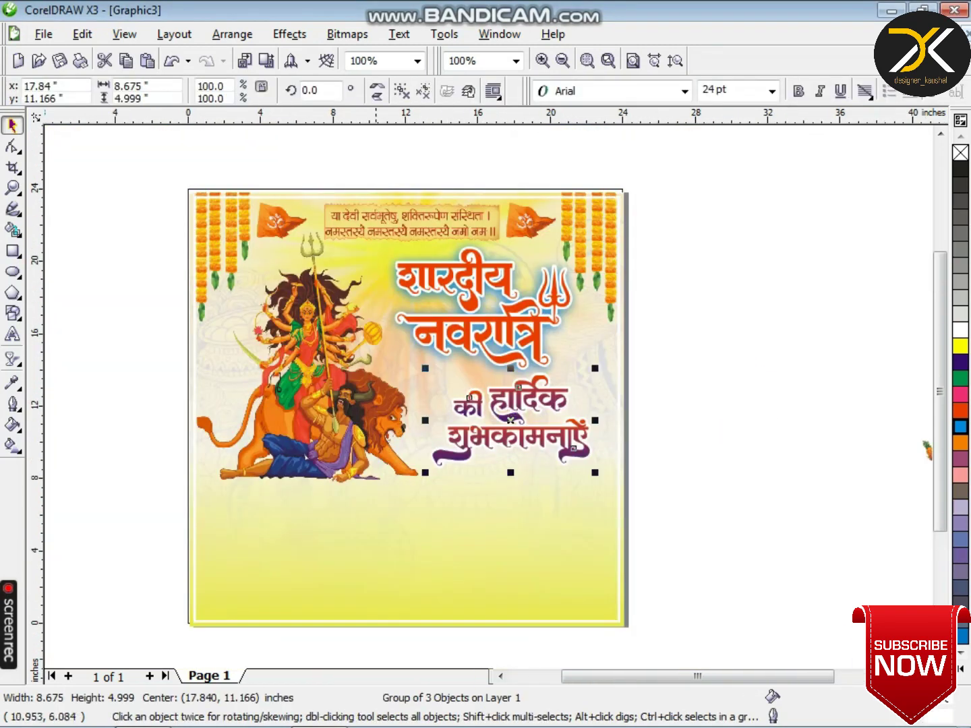
- Draw a rectangle about 5.05 × 7.38 in below the goddess artwork near the banner's left border and nudge it 0.2 in left
scroll(357, 539, "up", 1)
key("F6")
left_click_drag(191, 291, 372, 558)
key("Left")
key("Left")
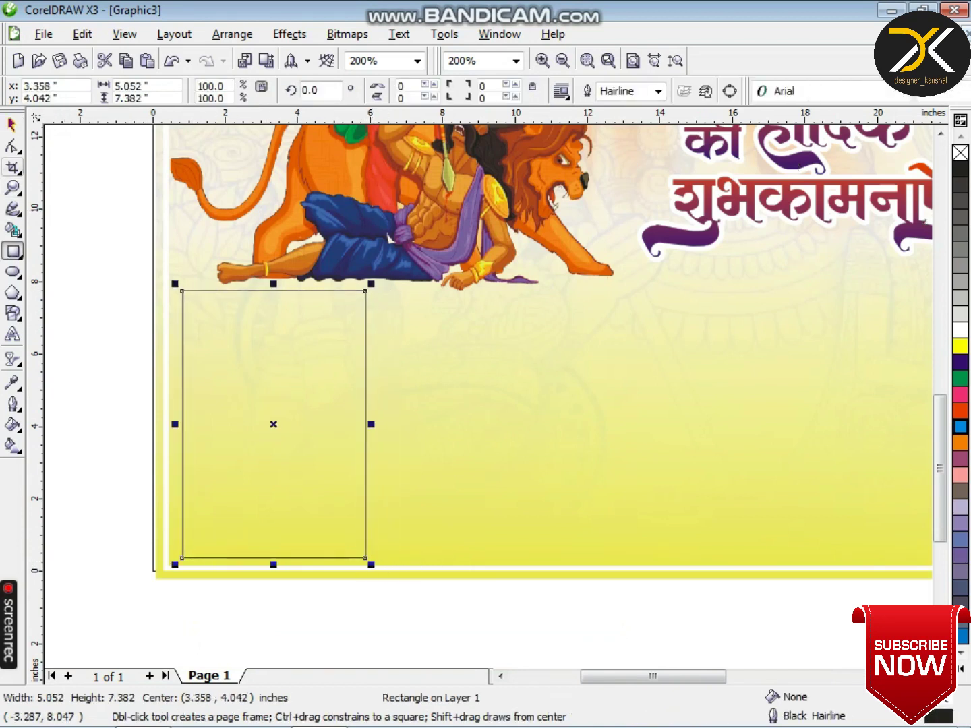
- Round only the rectangle's two top corners to 100 to form an arch and fill it white
key("F10")
left_click_drag(183, 291, 216, 339)
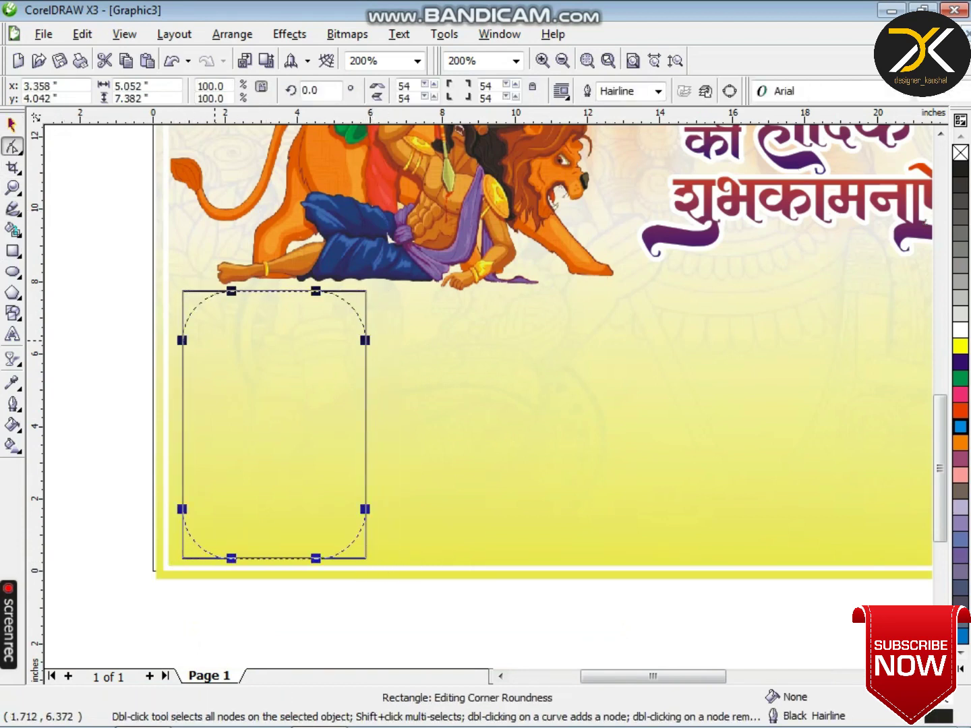
key("ctrl+z")
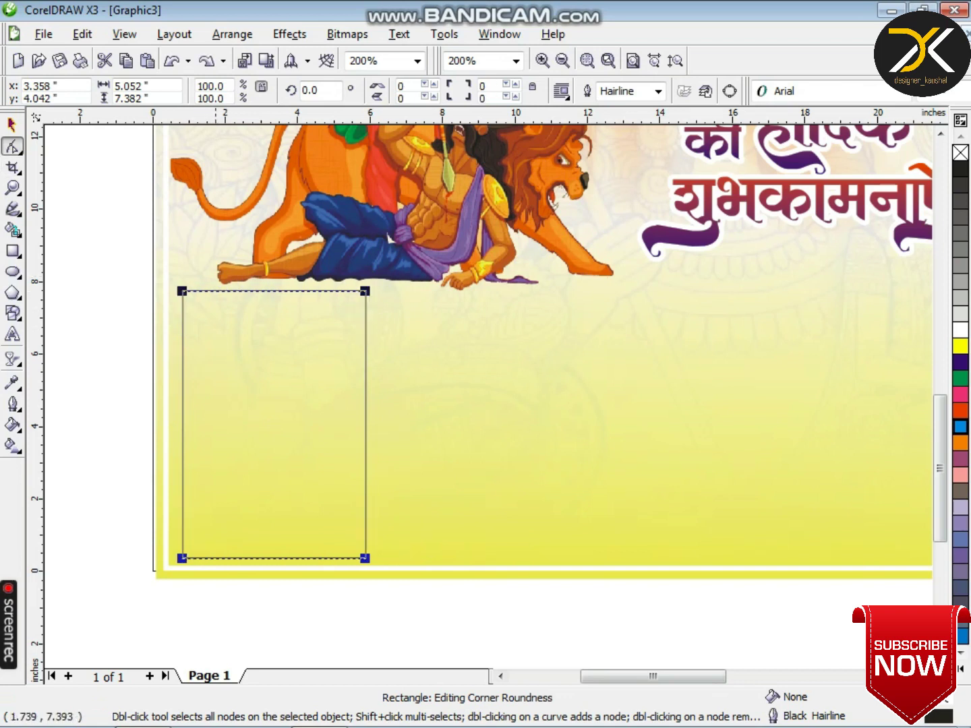
left_click_drag(186, 291, 210, 361)
left_click_drag(186, 291, 274, 291)
left_click_drag(365, 290, 364, 381)
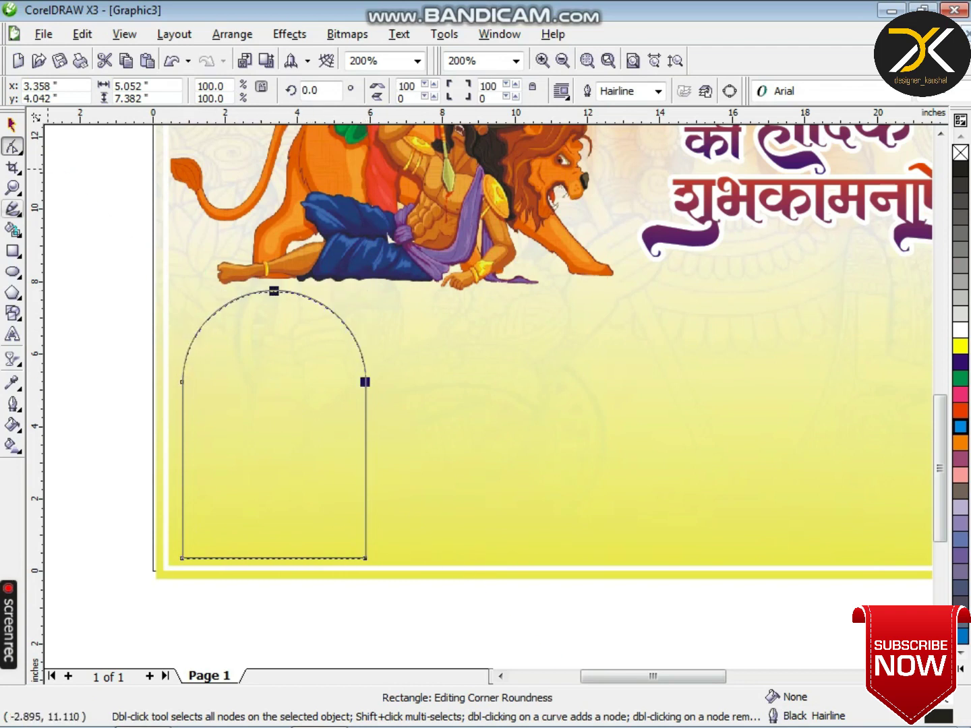
left_click(12, 124)
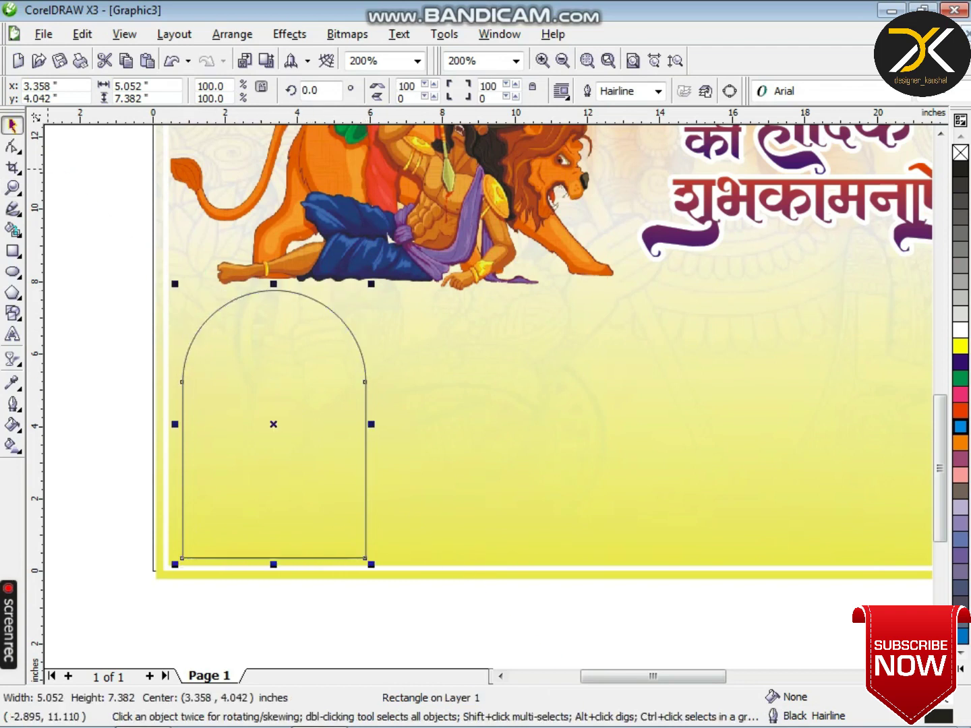
left_click(961, 330)
- Draw an ellipse about 0.76 × 1.03 in just right of the arch, filled yellow with no outline
left_click(12, 272)
scroll(393, 468, "up", 1)
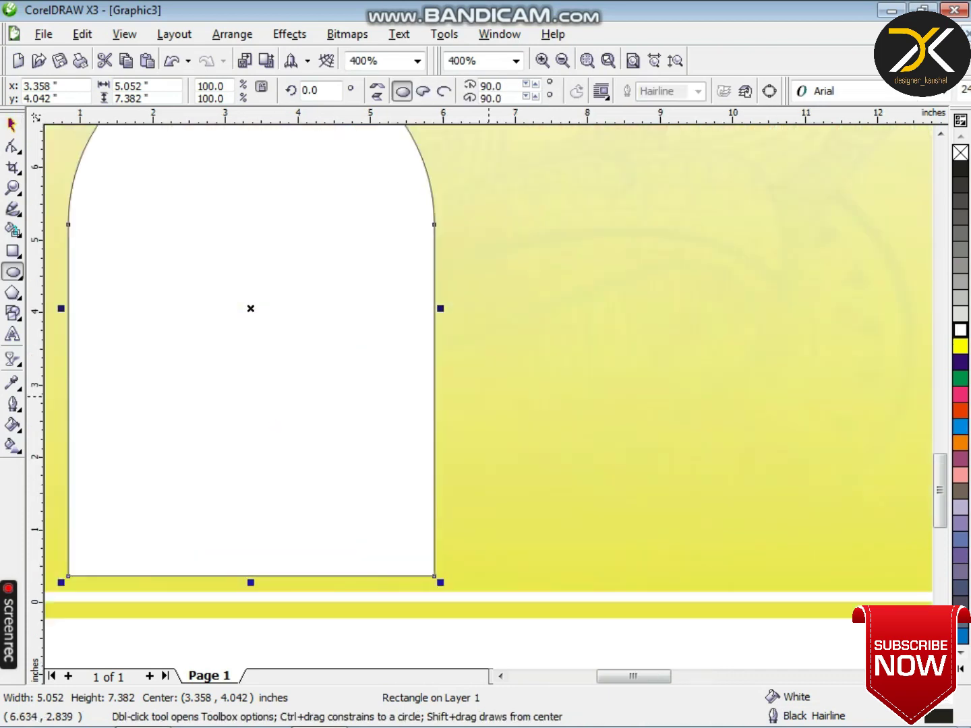
left_click_drag(455, 371, 508, 447)
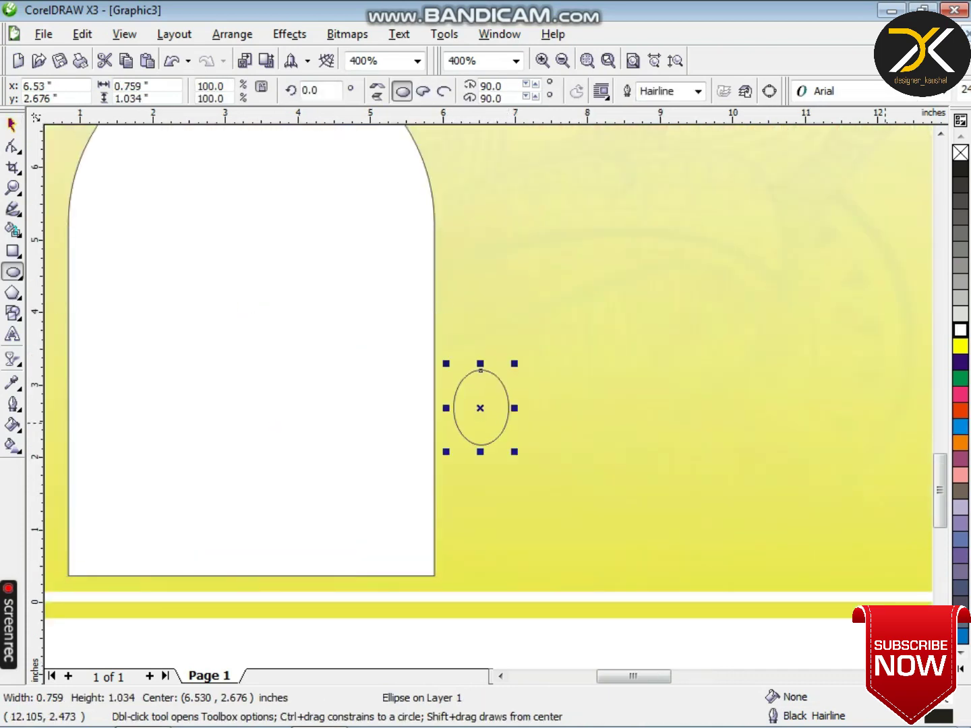
left_click(12, 403)
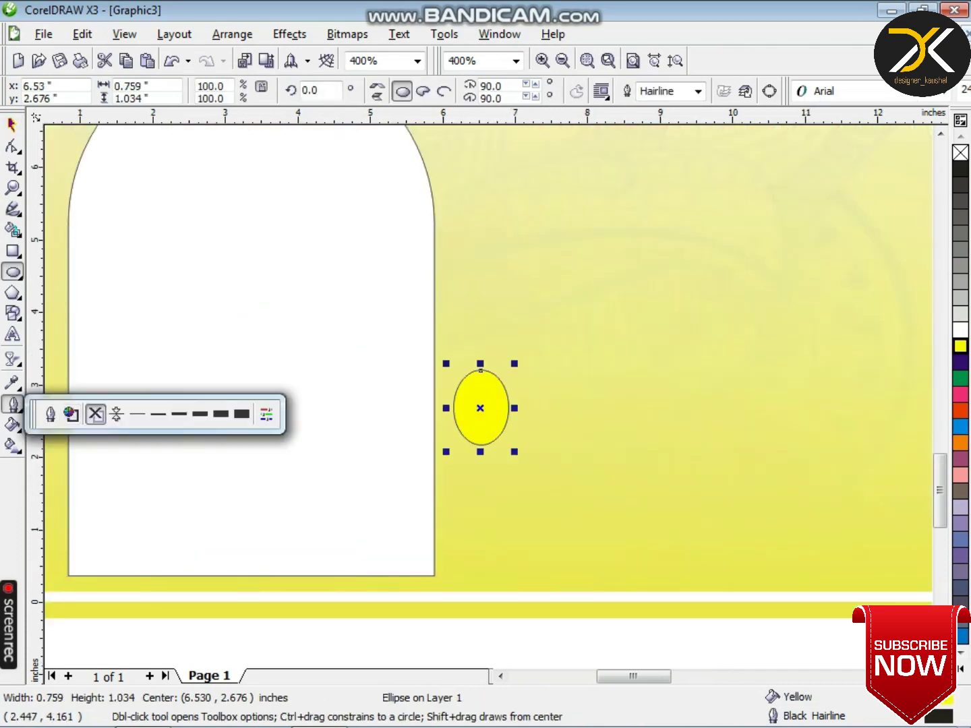
left_click(96, 414)
- Draw a vertical bar about 0.5 × 2.43 in beside the ellipse with corner roundness 100, and add a copy scaled to 123.7% beside it
left_click(12, 251)
left_click_drag(521, 319, 549, 495)
key("F10")
left_click_drag(549, 317, 550, 393)
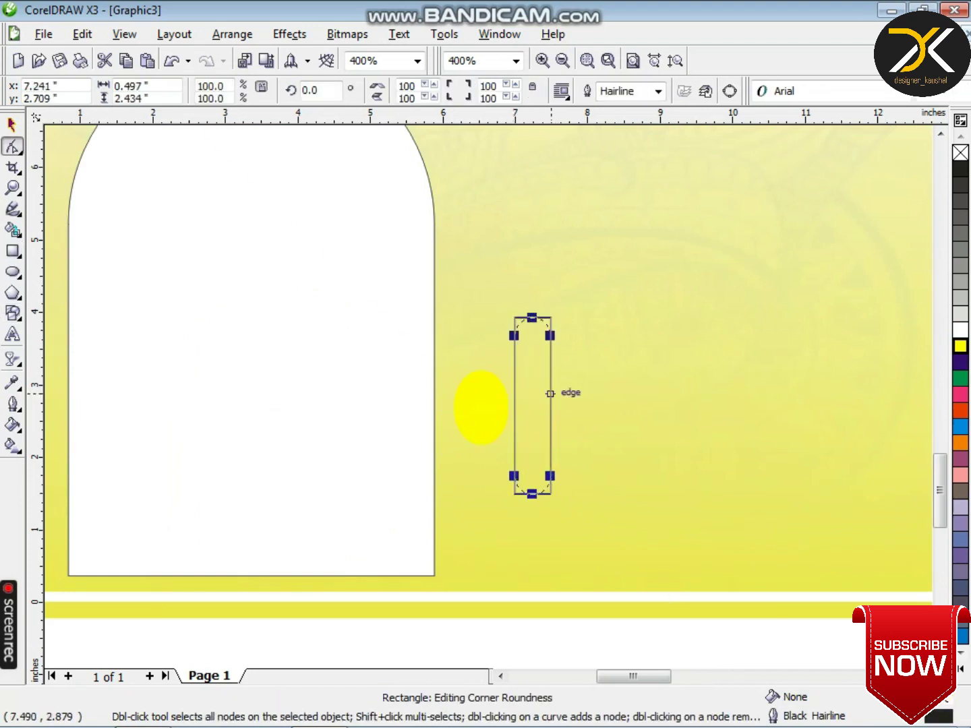
key("space")
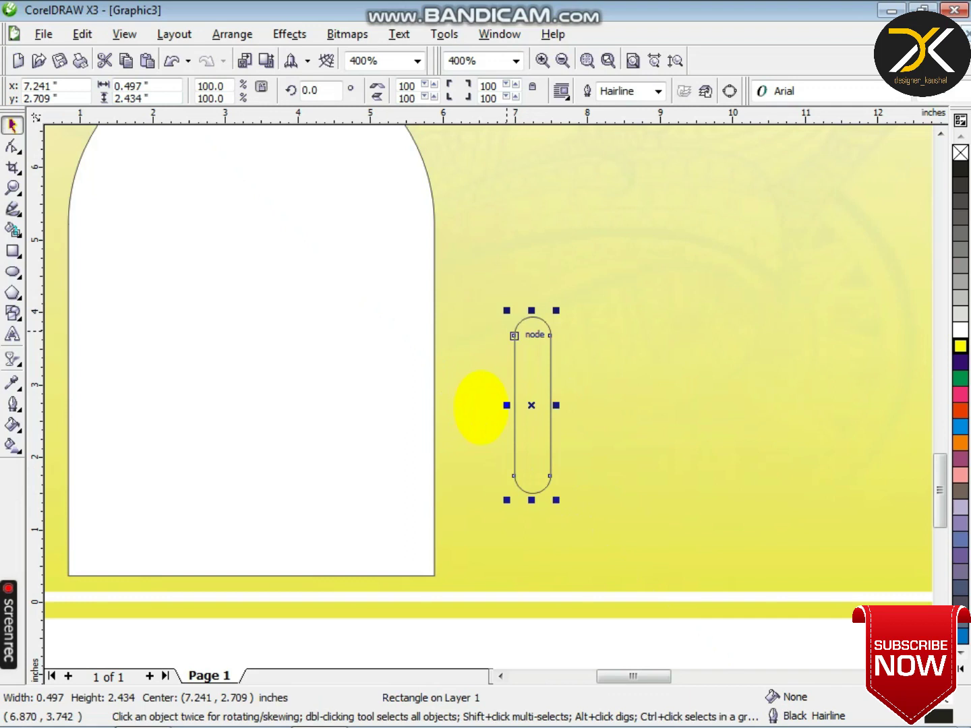
left_click_drag(512, 332, 610, 296)
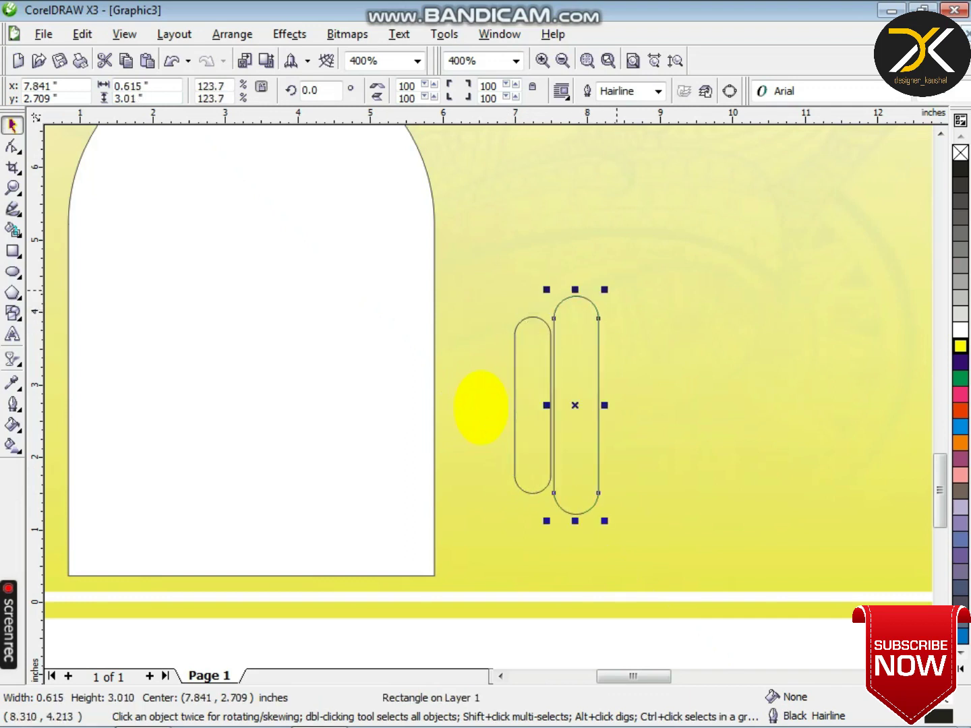
- Fill both rounded bars white and remove their outlines
left_click_drag(465, 645, 614, 301)
left_click(960, 330)
left_click(496, 402, "shift")
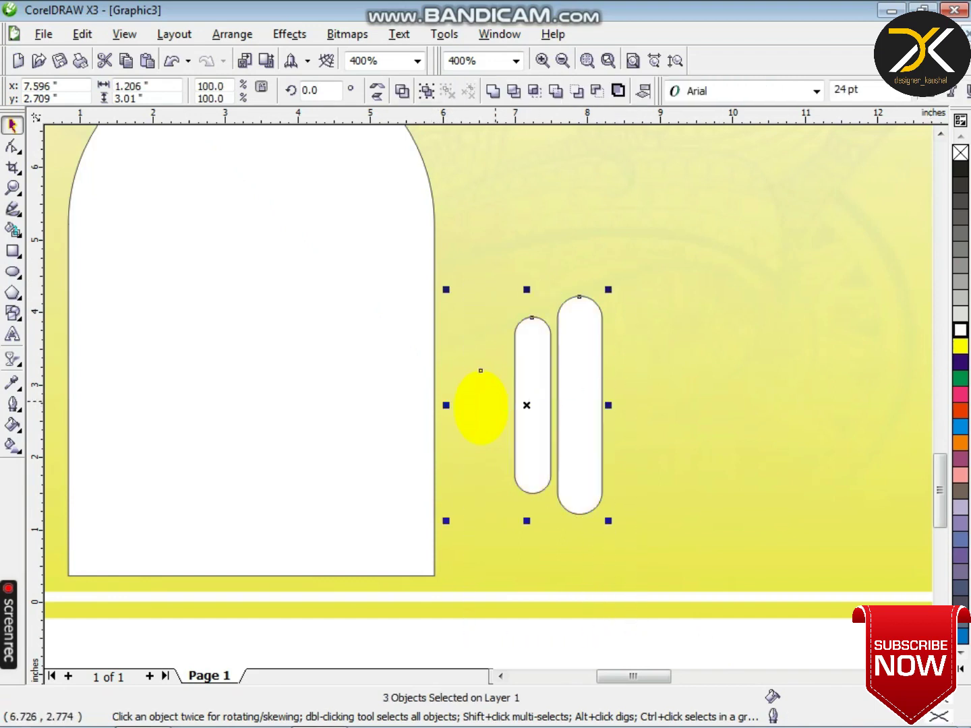
left_click_drag(496, 401, 489, 401)
left_click(12, 405)
- Shrink the ellipse and two bars to about 1.72 × 2.53 in and group them beside the arch's base
scroll(458, 393, "down", 2)
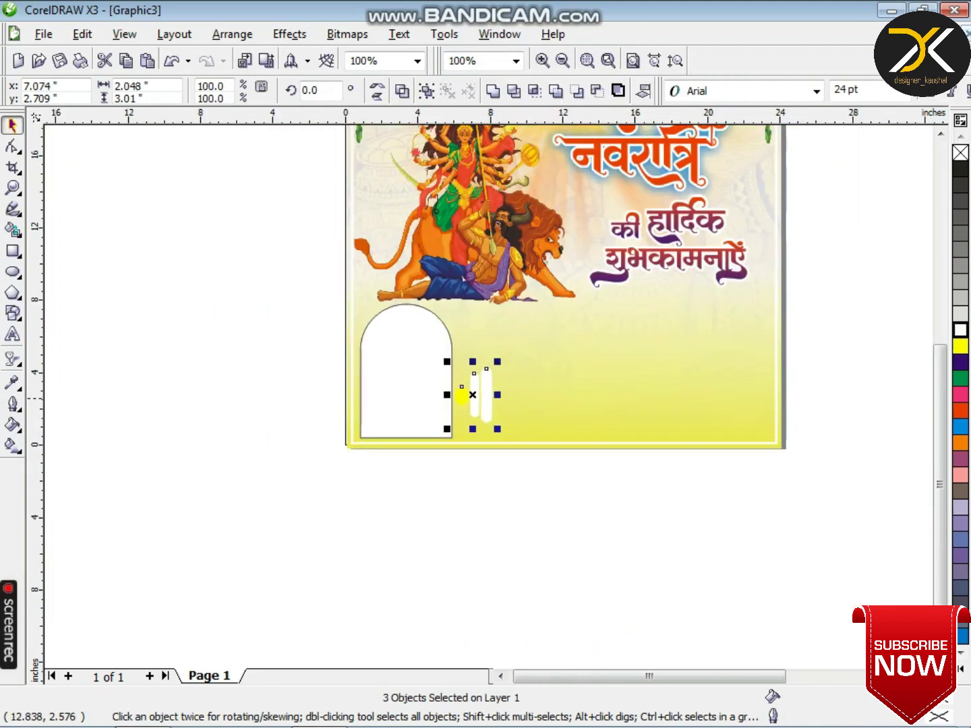
scroll(640, 394, "up", 1)
left_click_drag(203, 350, 190, 369)
key("Down")
key("Down")
key("Down")
key("Down")
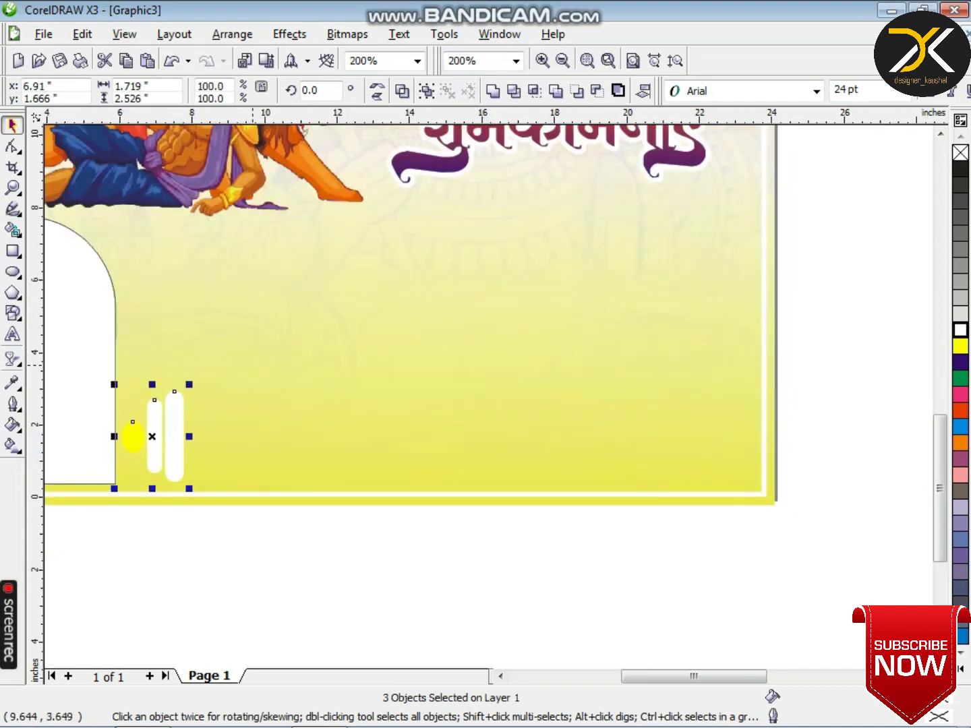
key("ctrl+g")
- Place a horizontally mirrored copy of the ellipse-and-bars group near the banner's bottom-right corner
left_click_drag(162, 408, 727, 405)
left_click(377, 86)
key("Left")
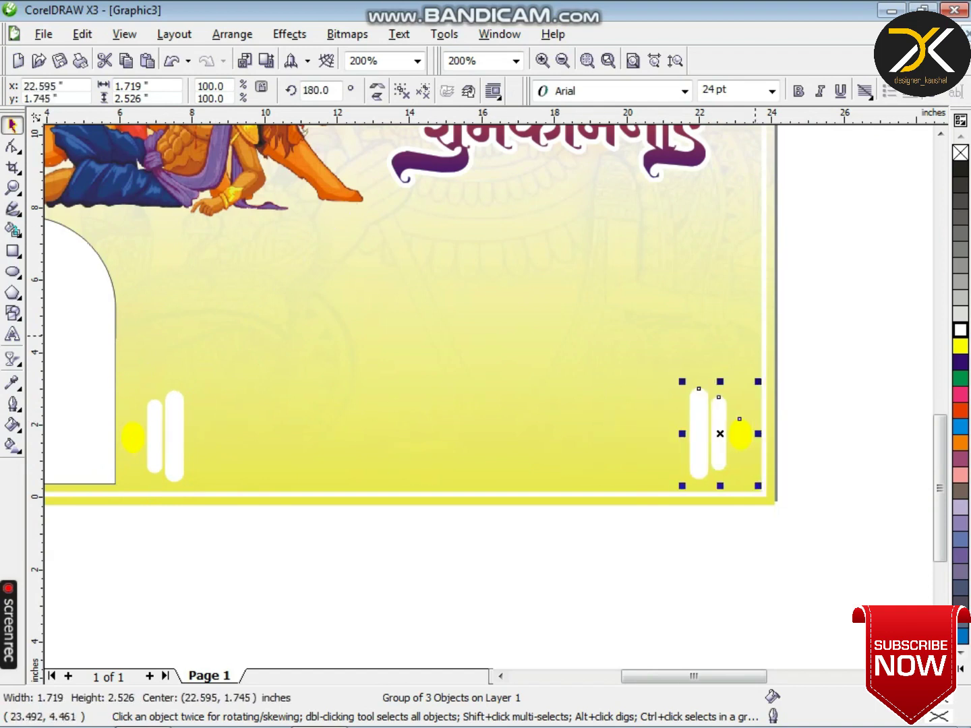
key("Right")
left_click(794, 355)
scroll(482, 337, "down", 2)
scroll(473, 365, "up", 1)
scroll(455, 335, "up", 1)
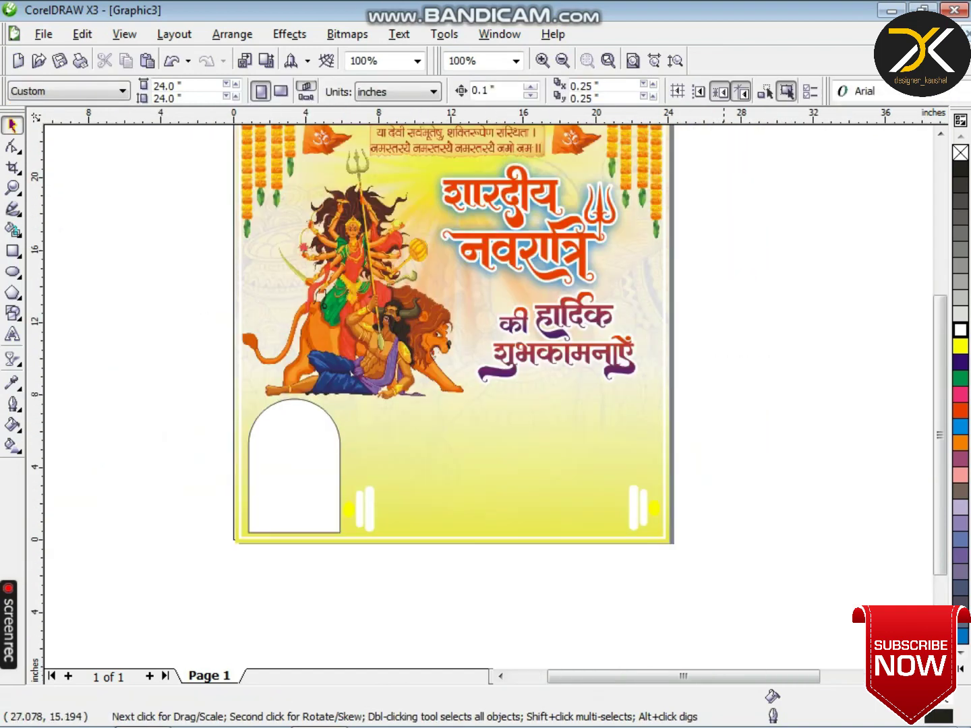
- Move the purple title slightly down and enlarge the orange and purple titles together toward the banner's lower right
left_click_drag(488, 399, 537, 407)
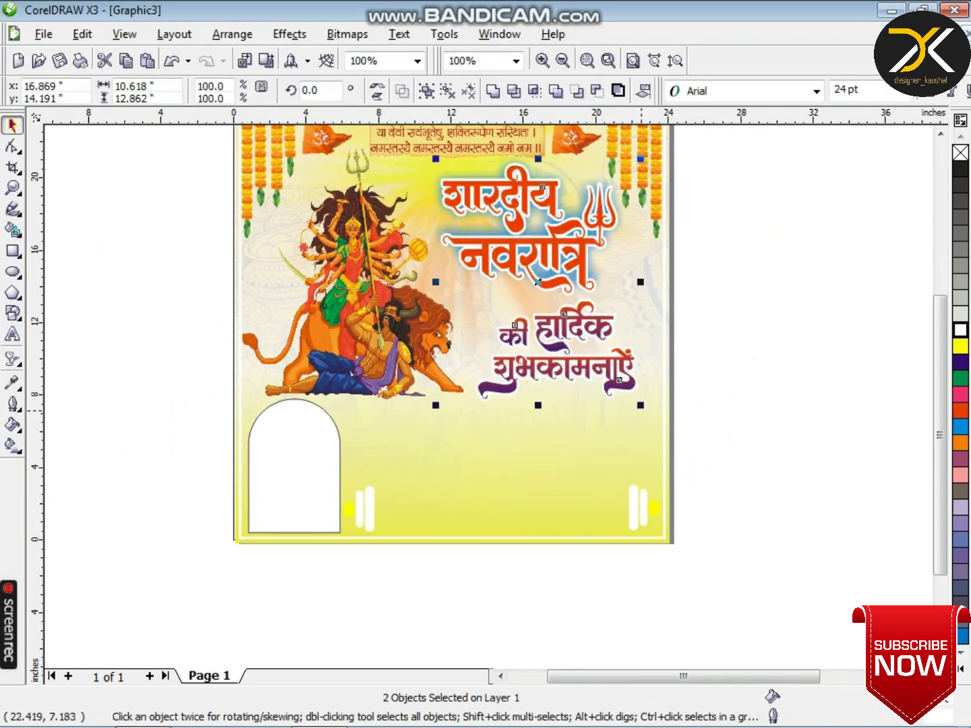
left_click_drag(641, 406, 661, 430)
key("Escape")
- Enlarge the blue glow bitmap behind the orange title to about 13.5 × 10.2 in and nudge it 0.1 in left
left_click(487, 228)
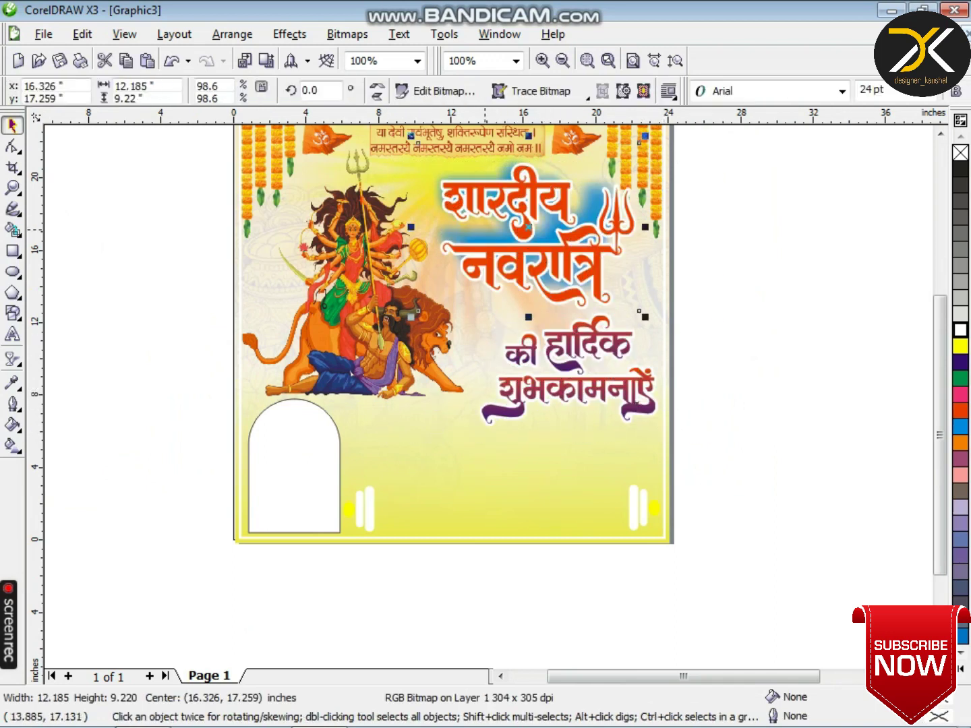
left_click_drag(639, 310, 665, 332)
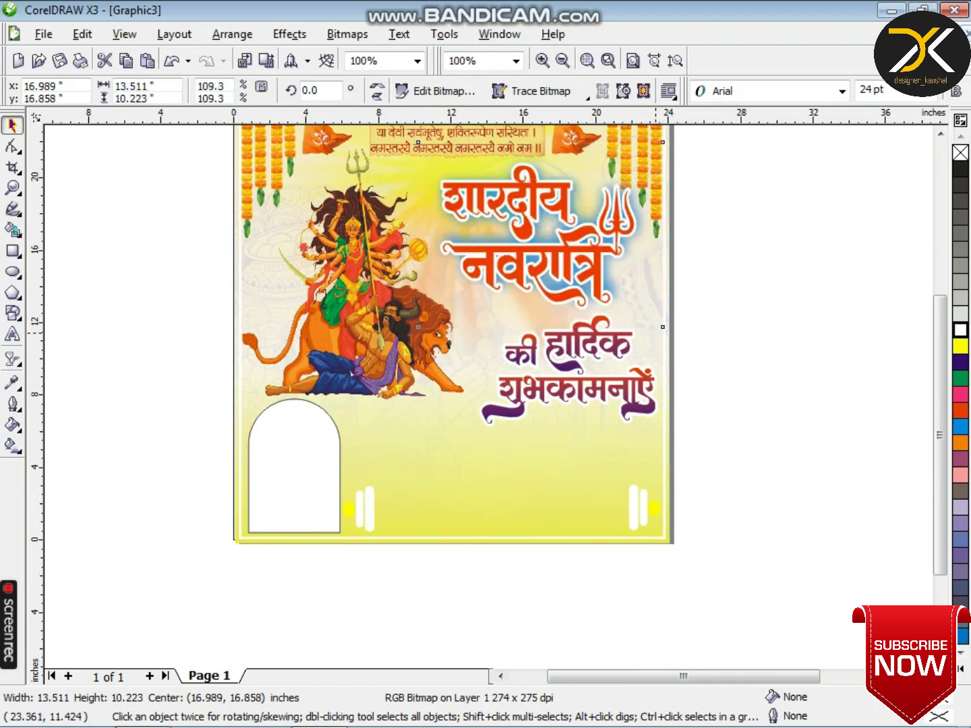
key("Left")
left_click(704, 302)
scroll(501, 356, "down", 1)
scroll(489, 397, "up", 1)
- Give the white arch a 10 pt orange outline
left_click(489, 398)
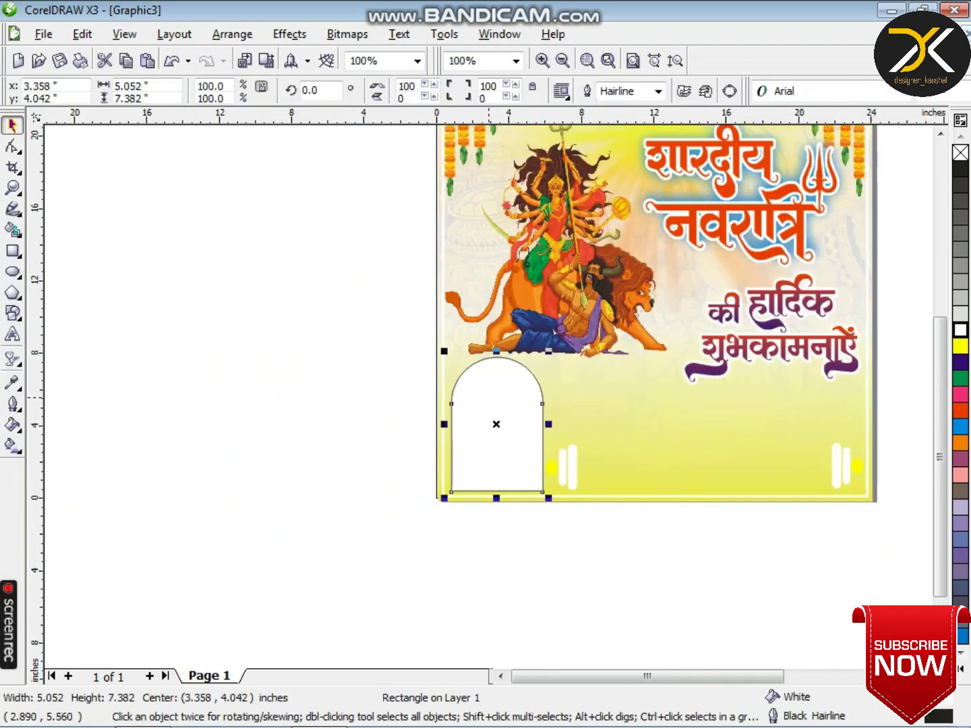
key("F12")
type("10")
left_click(404, 233)
left_click(450, 282)
key("Return")
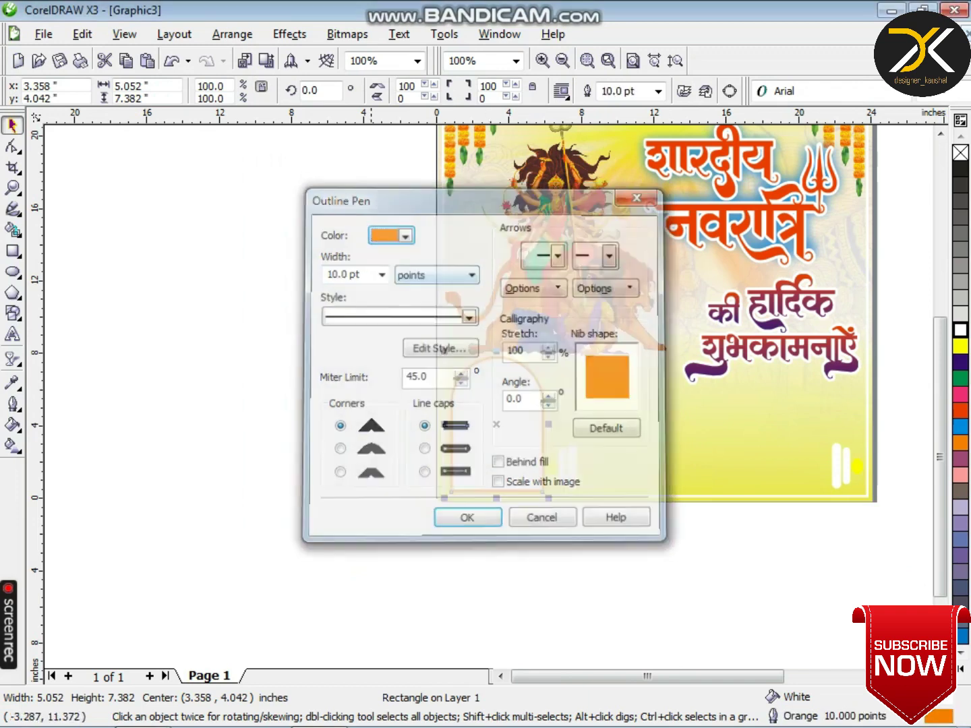
key("Escape")
scroll(688, 400, "down", 1)
scroll(522, 409, "up", 1)
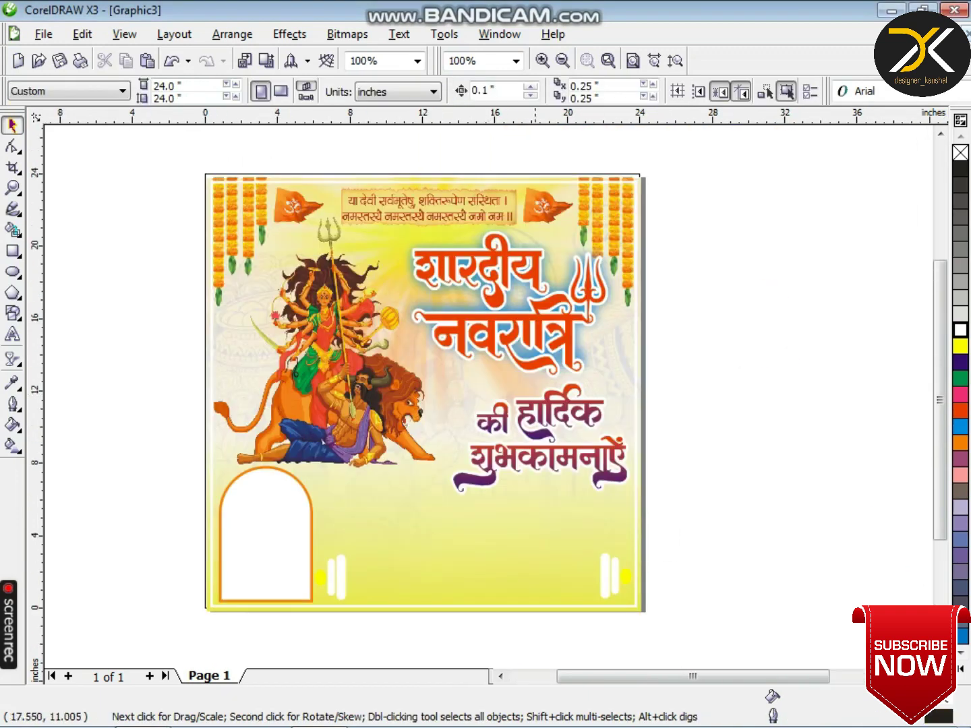
- Duplicate the complete banner to the left of the page
left_click_drag(173, 155, 702, 628)
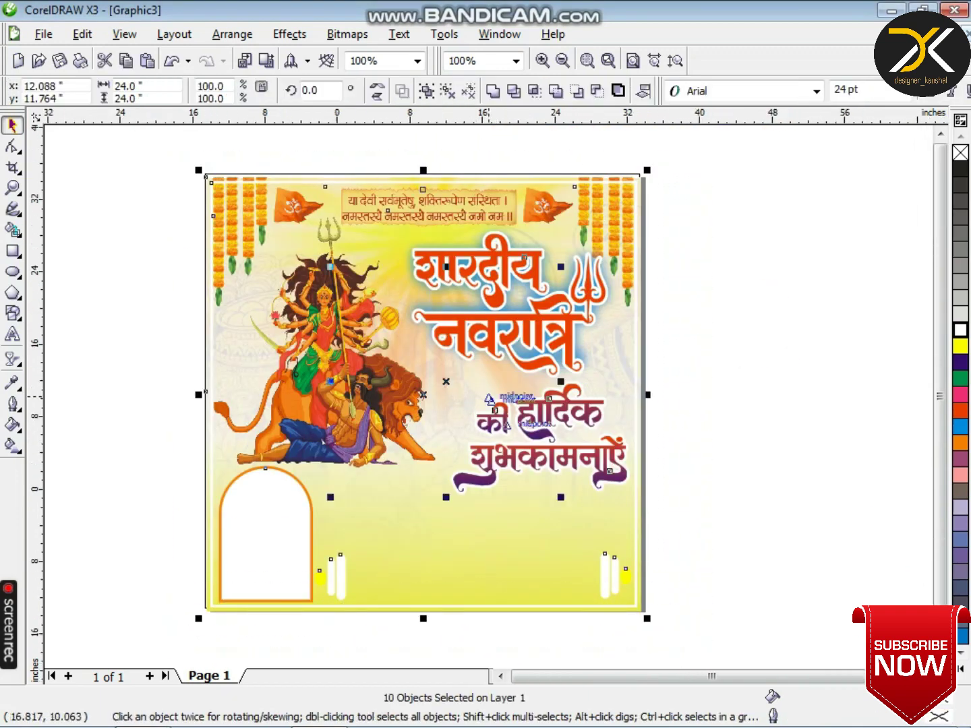
scroll(868, 413, "down", 1)
left_click_drag(338, 274, 111, 277)
key("Escape")
- Move the tiger-riding goddess picture above the banner copy and delete the lion goddess artwork from that copy
left_click_drag(745, 365, 220, 234)
scroll(190, 334, "up", 1)
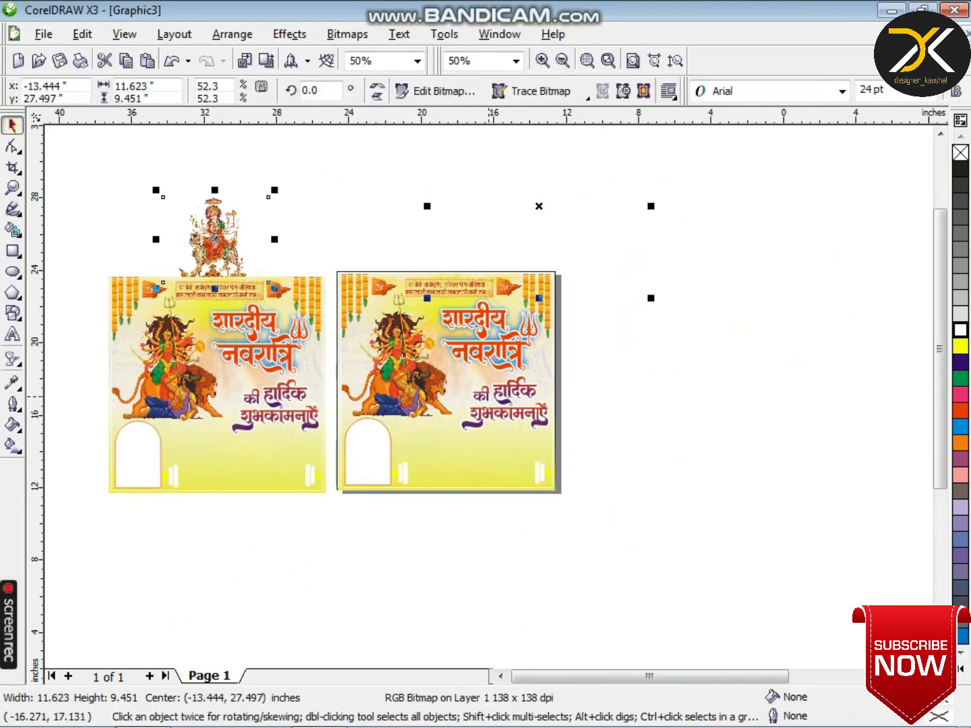
left_click(452, 392)
key("Delete")
- Place the tiger goddess picture left of the copy's titles, enlarged to about 17.8 × 14.5 in, and mirror it horizontally
left_click_drag(542, 215, 432, 440)
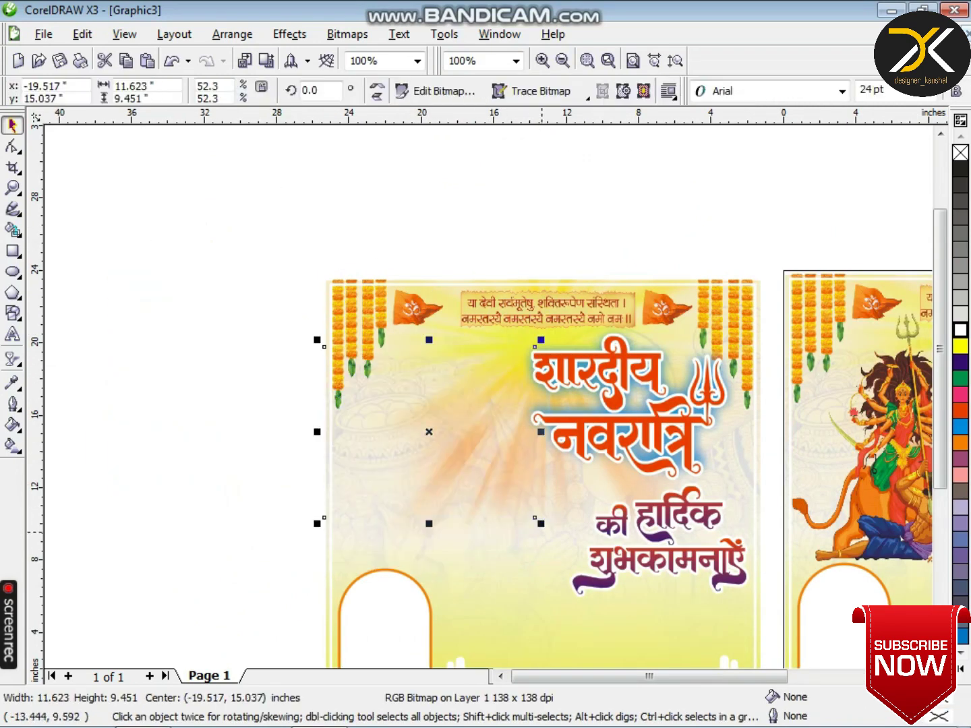
left_click_drag(541, 521, 594, 570)
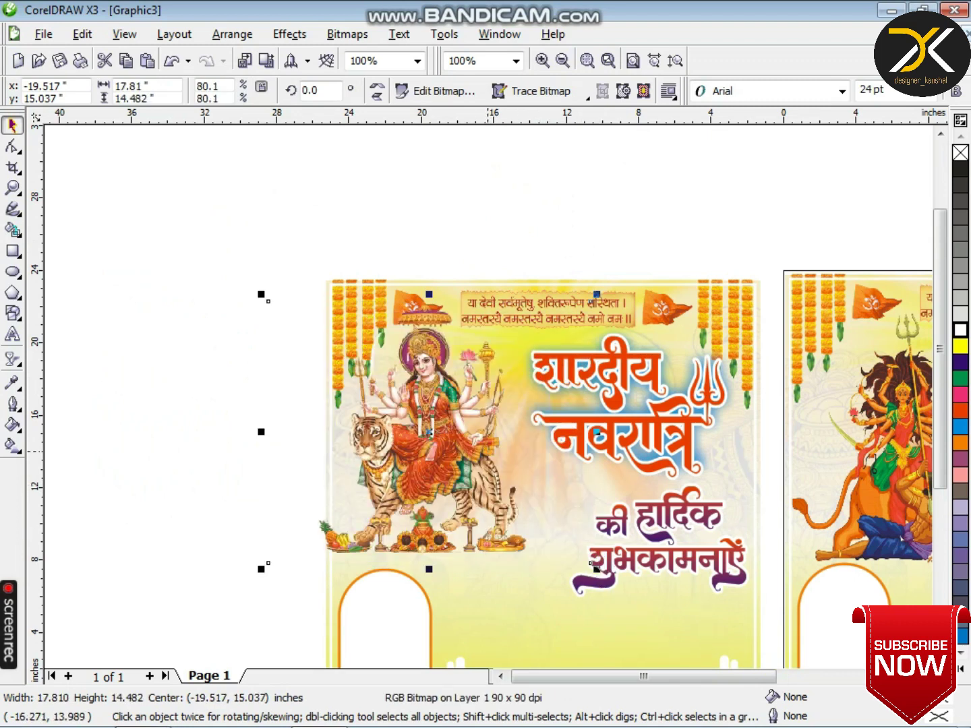
scroll(487, 450, "up", 1)
left_click_drag(446, 388, 466, 415)
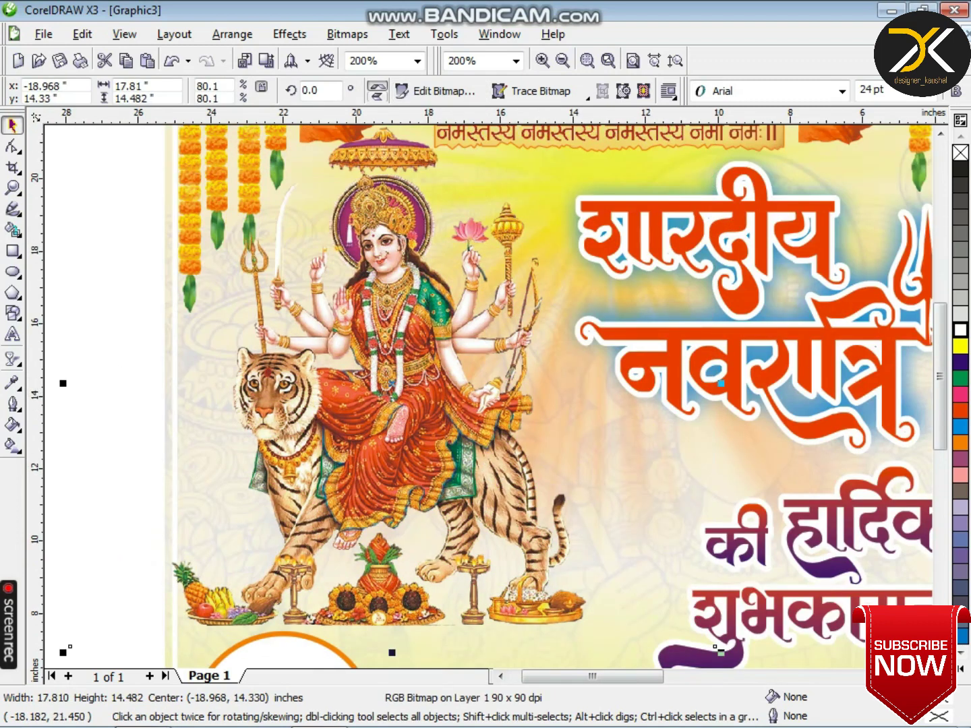
left_click(377, 86)
key("Down")
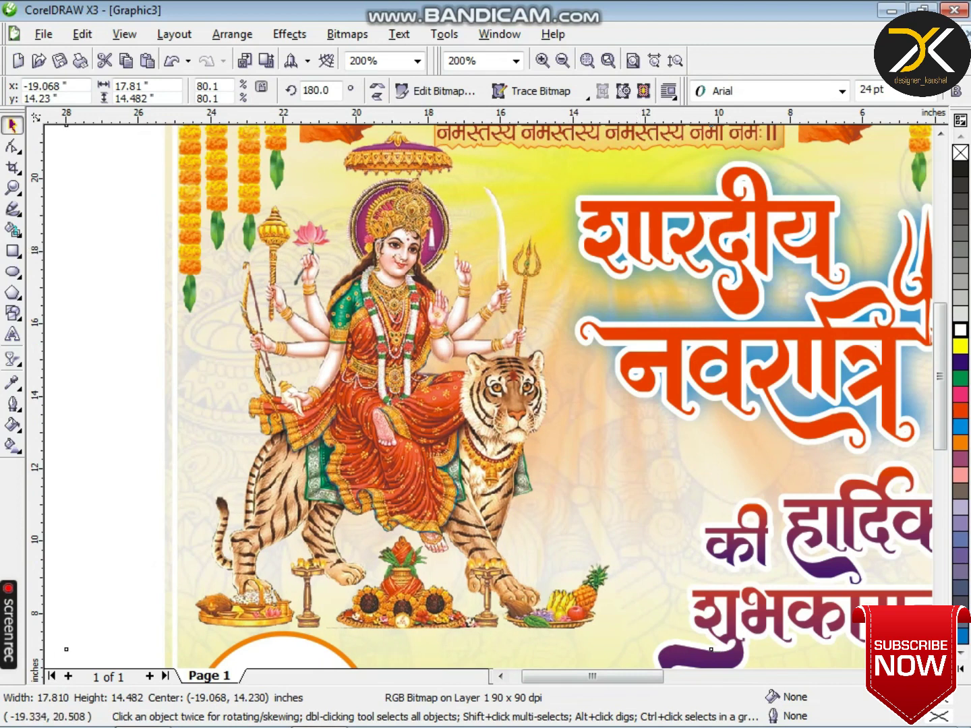
- Crop the tiger goddess picture to about 12.2 × 14.1 in around the figure and nudge it 0.1 in left
left_click(12, 166)
left_click_drag(186, 147, 629, 636)
left_click_drag(393, 221, 395, 200)
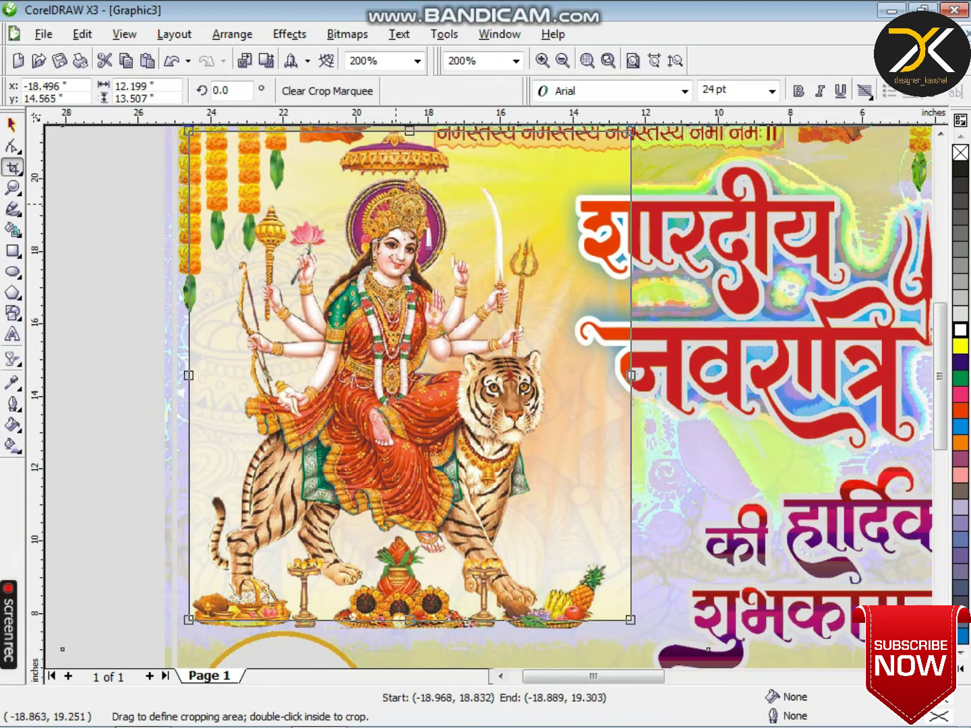
left_click_drag(408, 617, 412, 638)
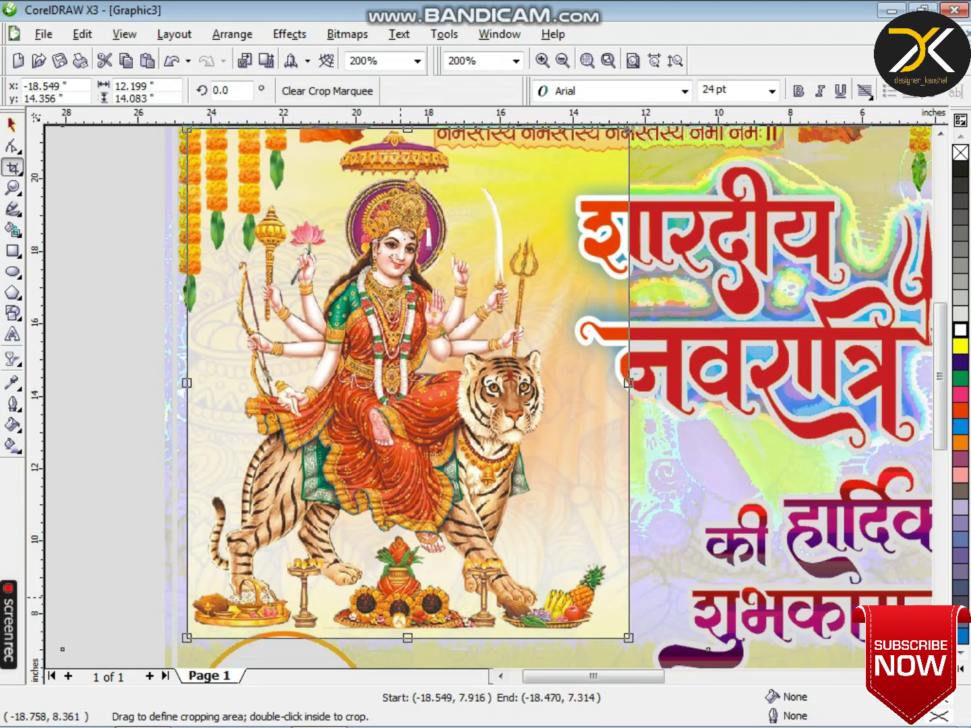
double_click(401, 600)
key("Left")
left_click(13, 126)
scroll(593, 419, "down", 1)
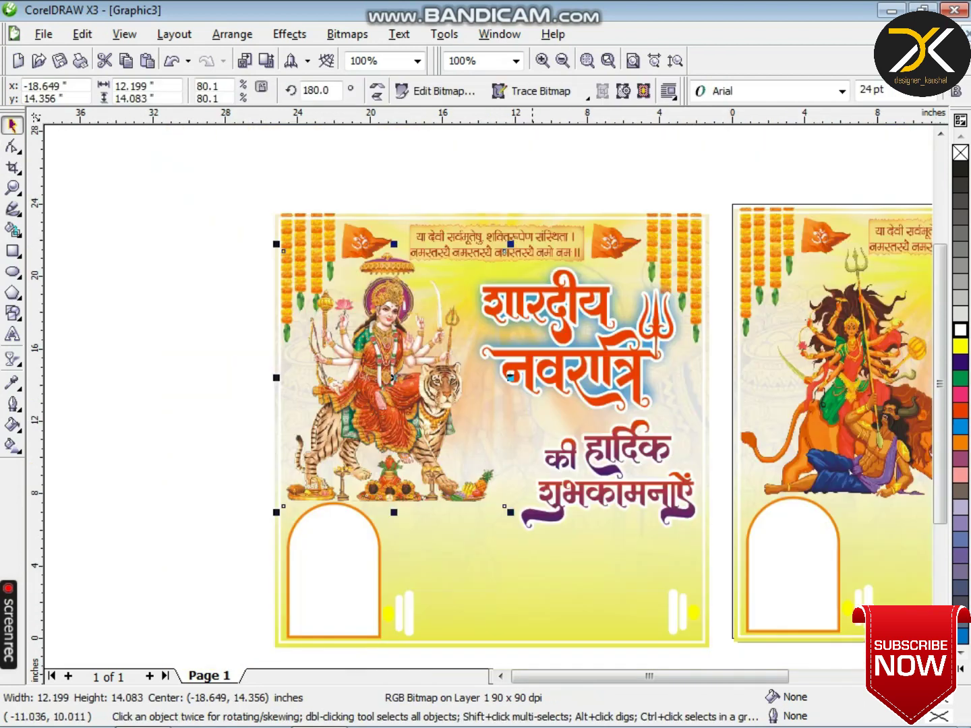
- Move the tiger banner copy's arched photo frame to its bottom-right corner
scroll(504, 473, "up", 2)
scroll(504, 473, "down", 2)
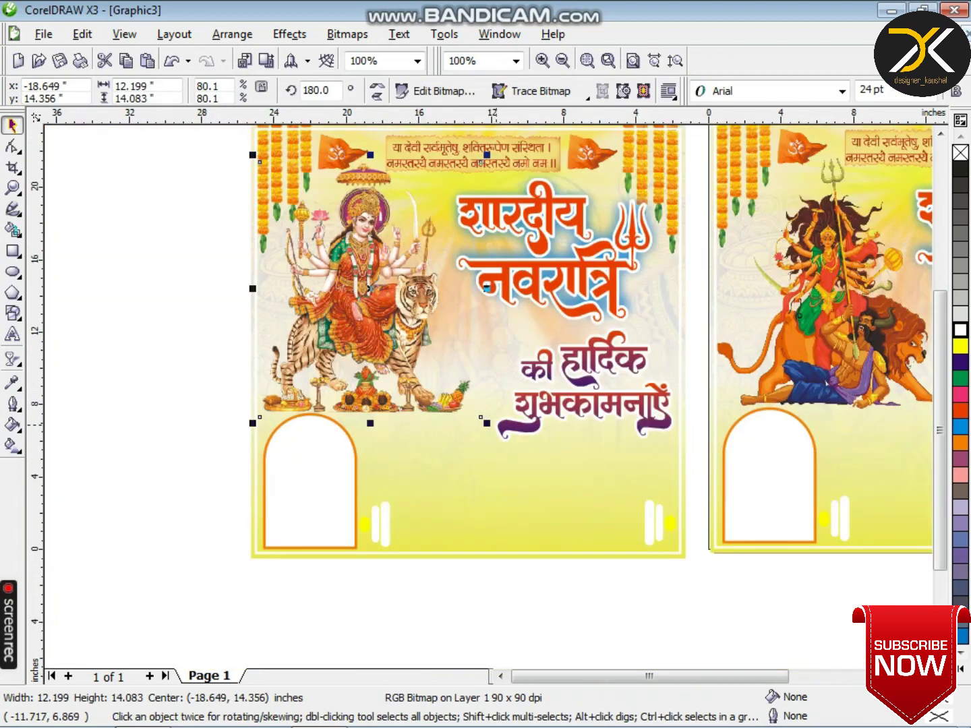
scroll(505, 472, "up", 2)
left_click(156, 439)
left_click_drag(156, 438, 798, 456)
- Shrink the copy's greeting subtitle to about 8.6 × 4.8 in and place it under the main title, clear of the photo frame
scroll(347, 496, "down", 2)
left_click(538, 373)
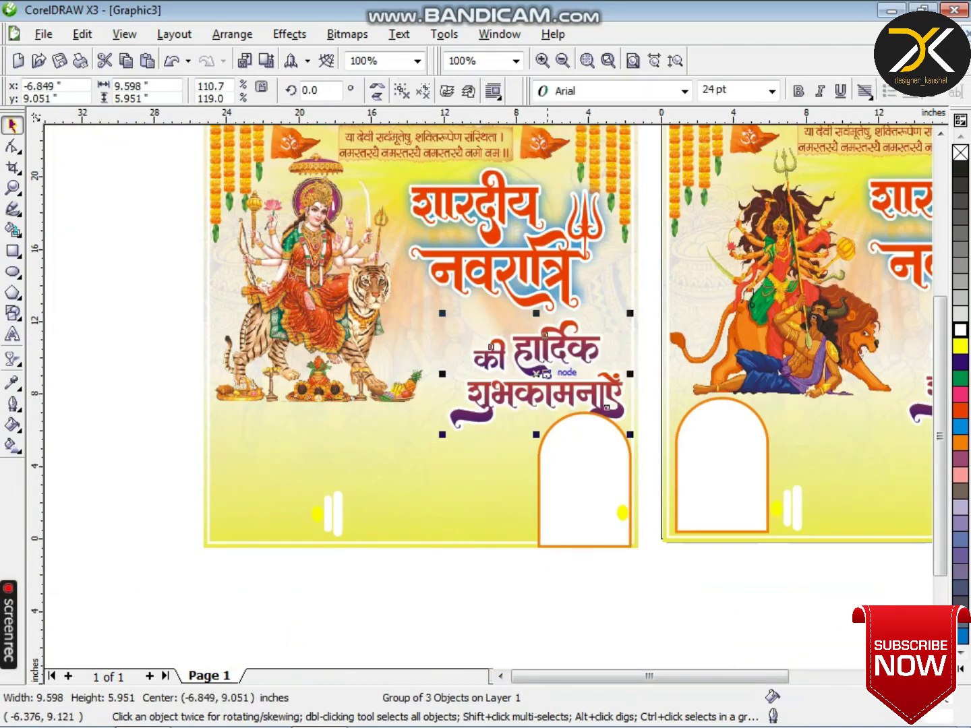
mouse_move(538, 374)
left_mouse_down()
mouse_move(514, 363)
mouse_move(532, 375)
left_mouse_up()
left_click_drag(607, 424, 597, 419)
left_click_drag(598, 307, 585, 364)
- Fill the copy's main title with a linear two-color fountain fill from orange-red to dark brown at a 90° angle
left_click(505, 259)
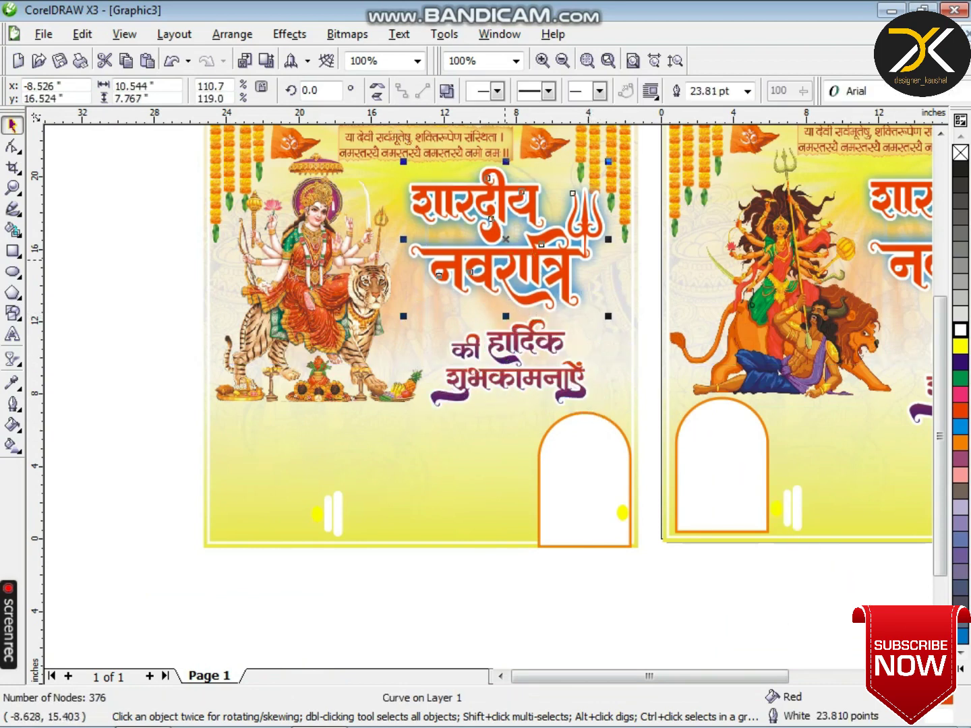
key("F11")
left_click(374, 411)
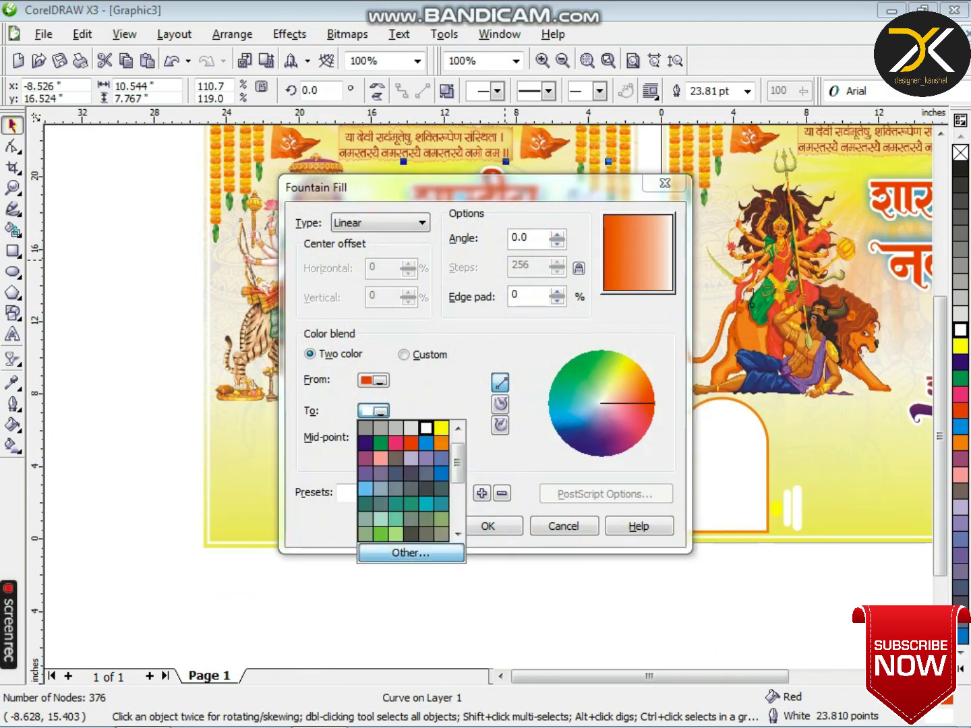
left_click(407, 550)
left_click(713, 394)
left_click(708, 420)
left_click(755, 514)
left_click_drag(531, 238, 511, 239)
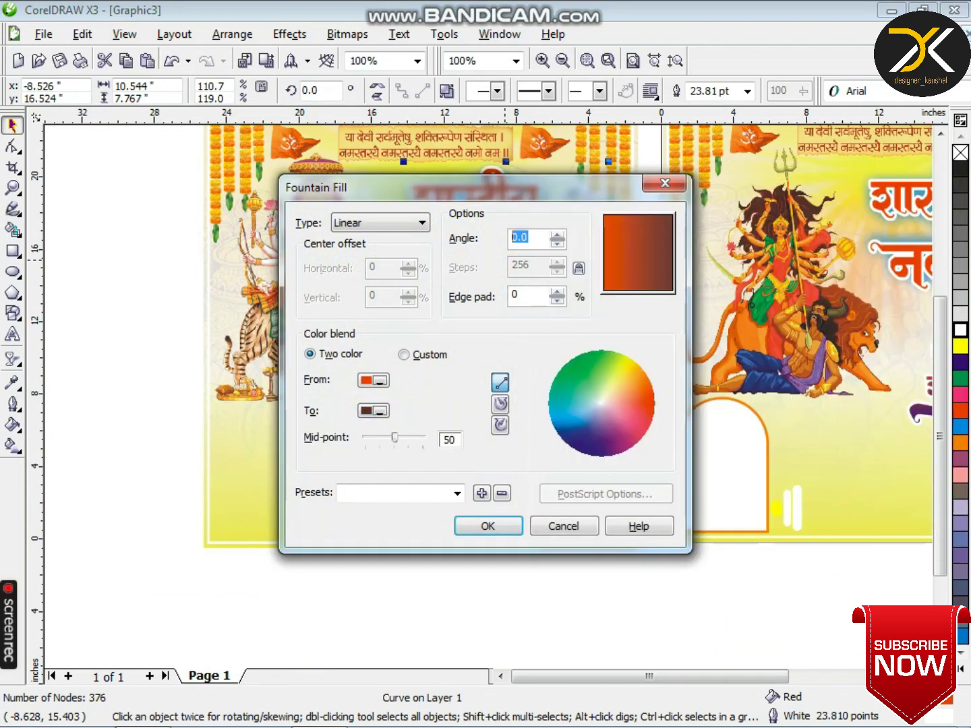
type("90")
key("Return")
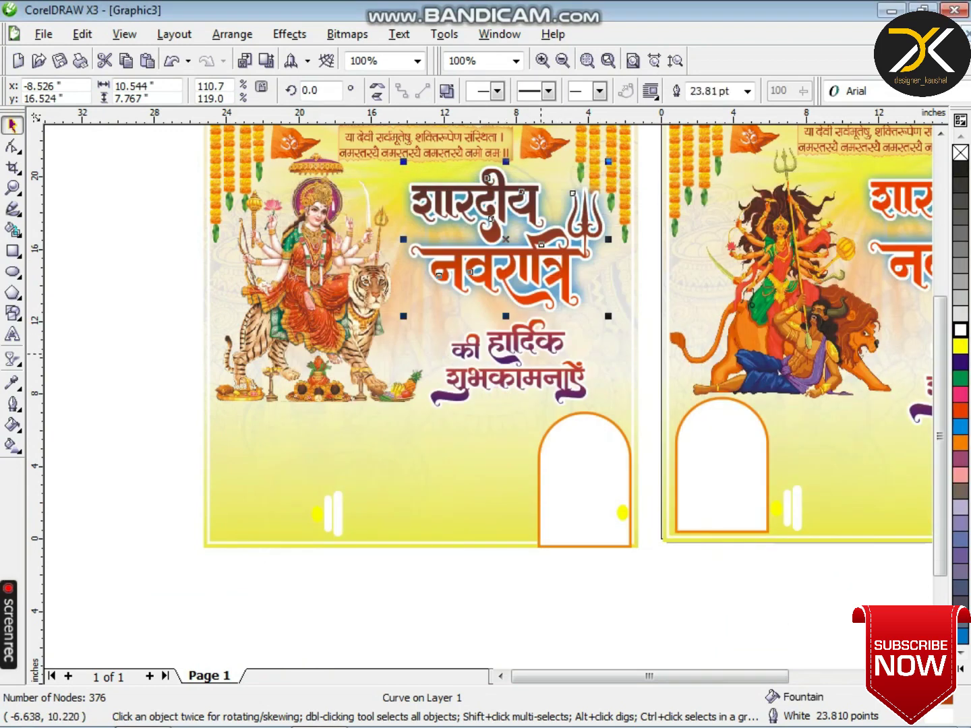
- Recolor the copy's greeting subtitle dark blue
left_click(467, 342)
left_click(961, 428)
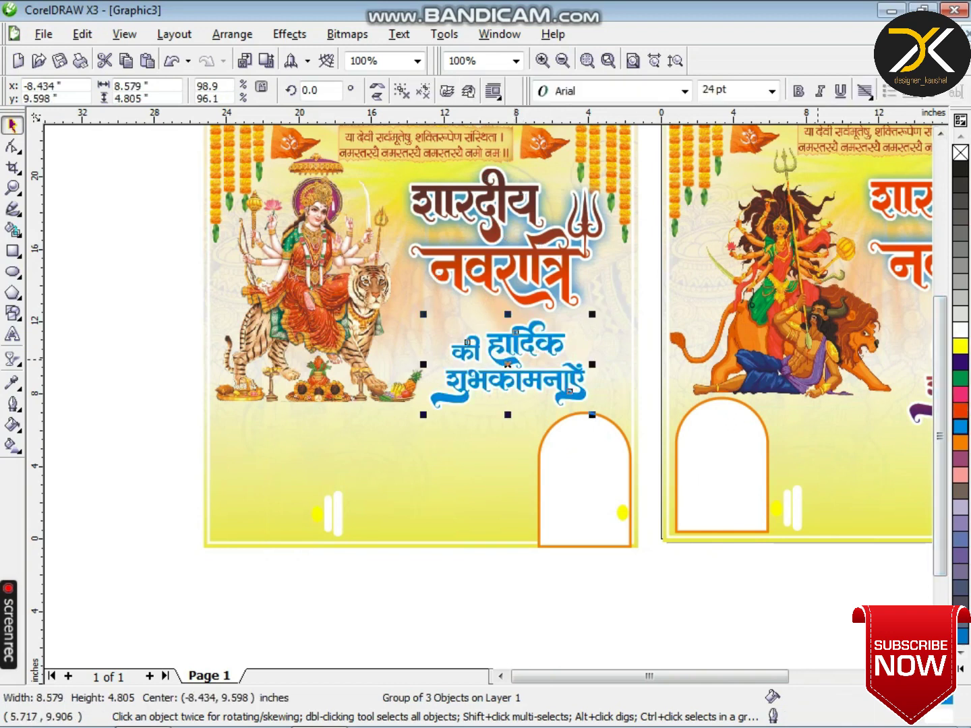
left_click(961, 427)
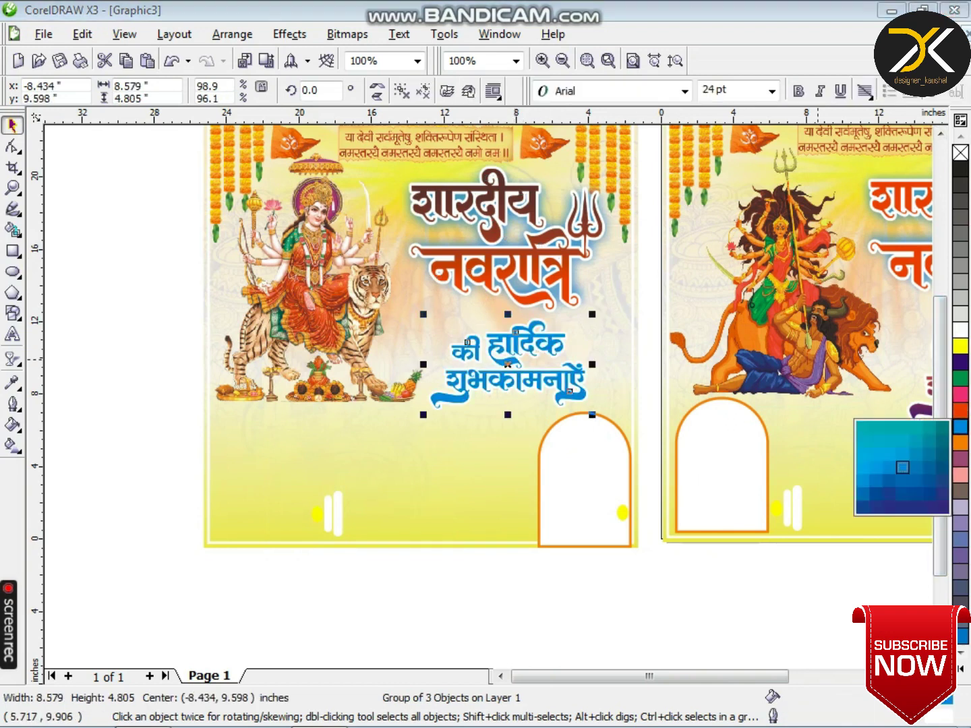
- Delete the bar ornament beside the copy's photo frame and move the remaining ornament to the banner's left edge
left_click(577, 568)
left_click_drag(539, 565, 646, 458)
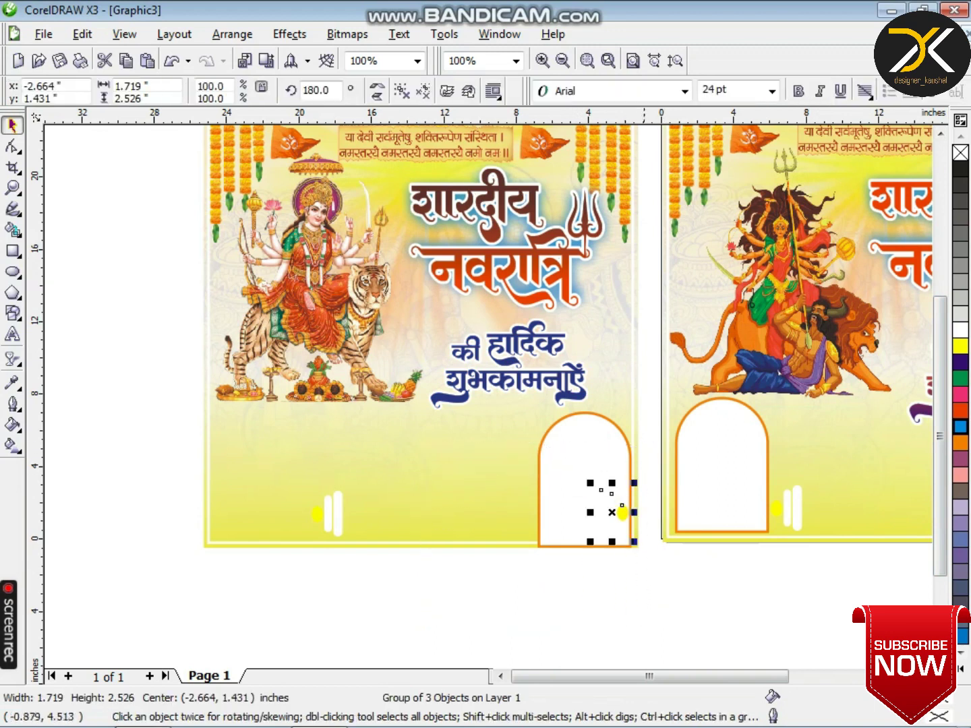
left_click(265, 592)
left_click(333, 504)
left_click_drag(334, 505, 237, 504)
key("Escape")
- Nudge the copy's arched photo frame slightly upward and set its outline width to 5 pt
left_click(568, 513)
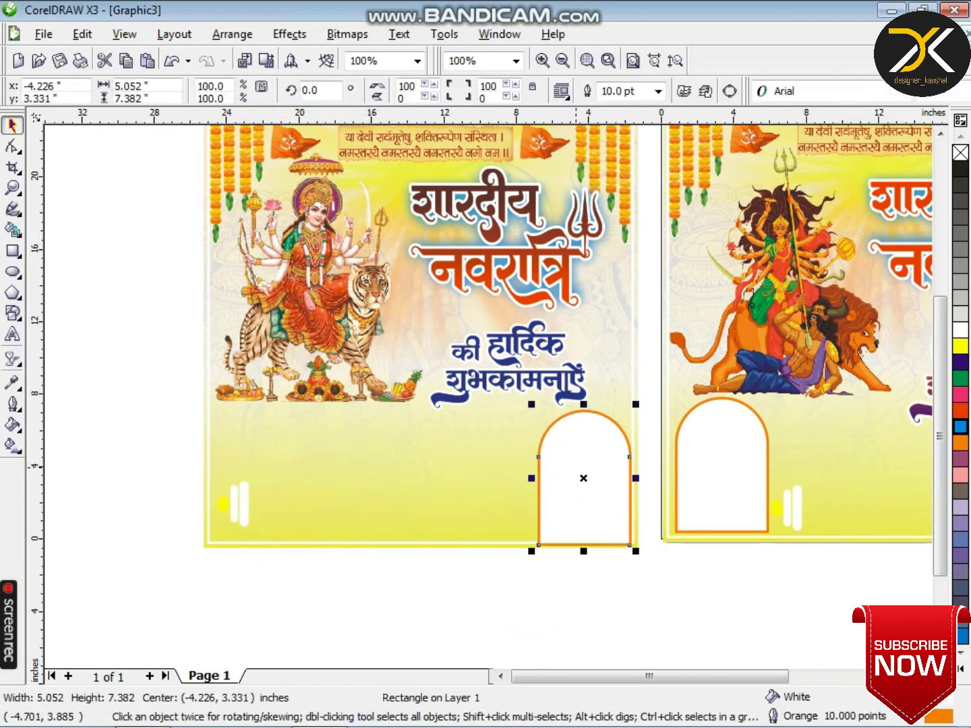
key("F12")
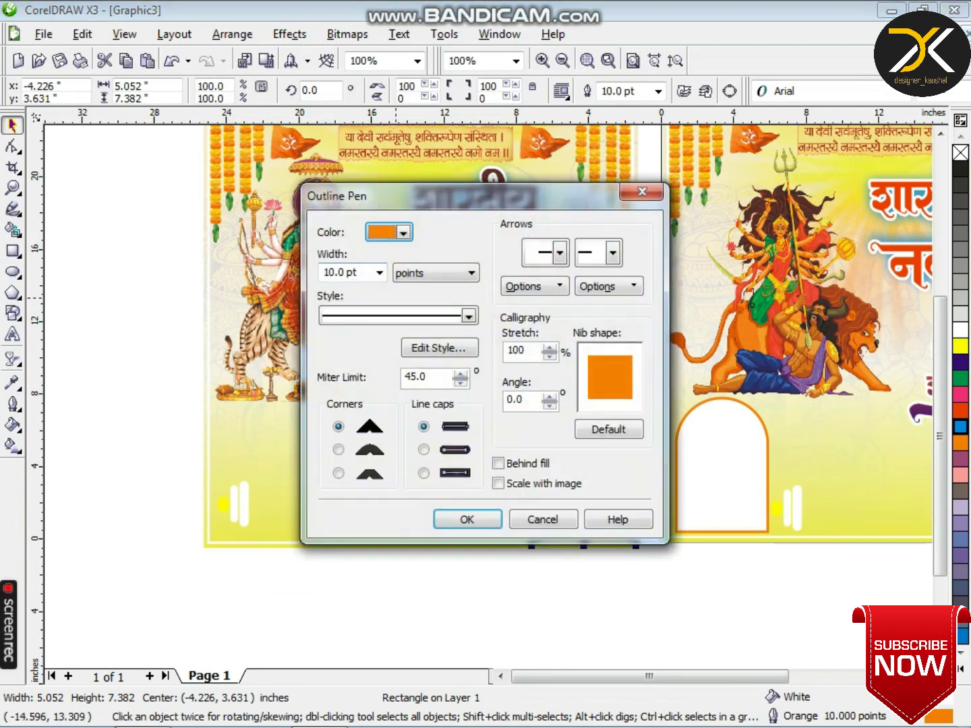
type("5")
key("Return")
- Draw a thin rectangle about 16.4 × 0.23 in below the tiger goddess picture and fully round its ends
scroll(397, 441, "up", 1)
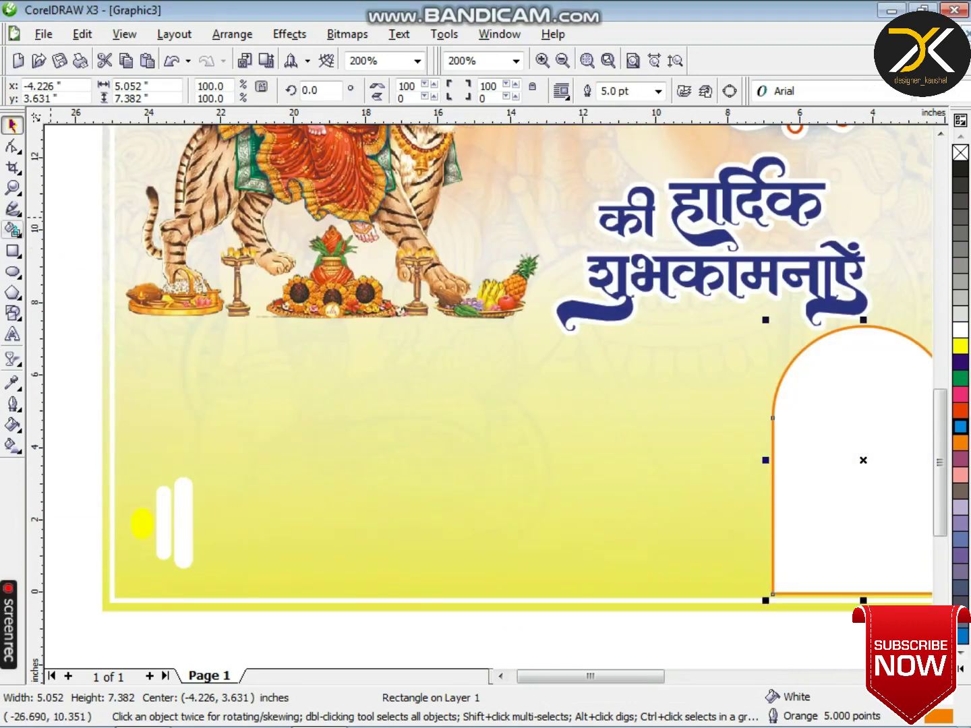
key("F6")
left_click_drag(152, 382, 745, 391)
key("Up")
key("Up")
key("Up")
left_click(12, 147)
left_click_drag(153, 372, 257, 399)
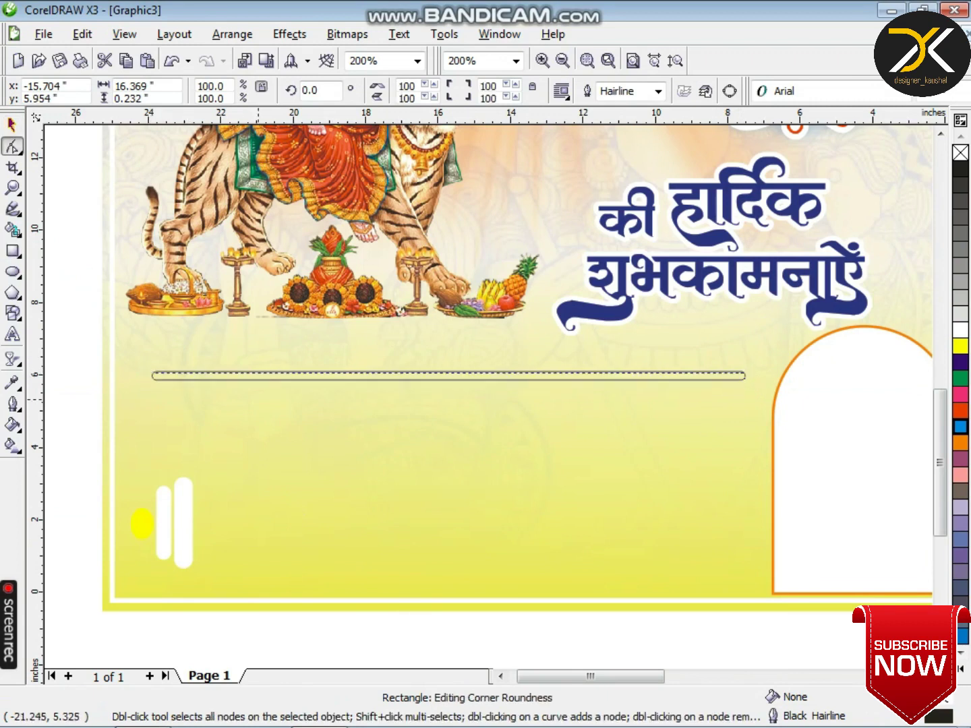
- Fill the thin rounded bar with white and remove its outline
left_click(961, 330)
left_click(12, 404)
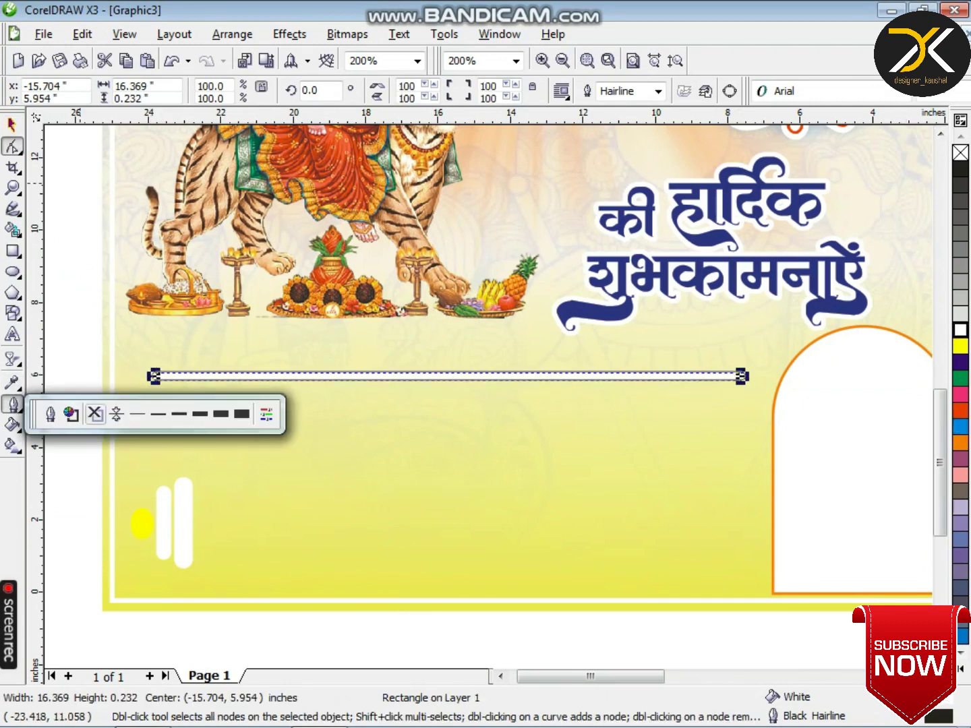
left_click(96, 414)
left_click(12, 126)
left_click(740, 384)
- Examine both banner versions side by side in a full-screen preview
scroll(740, 384, "down", 1)
scroll(490, 398, "down", 2)
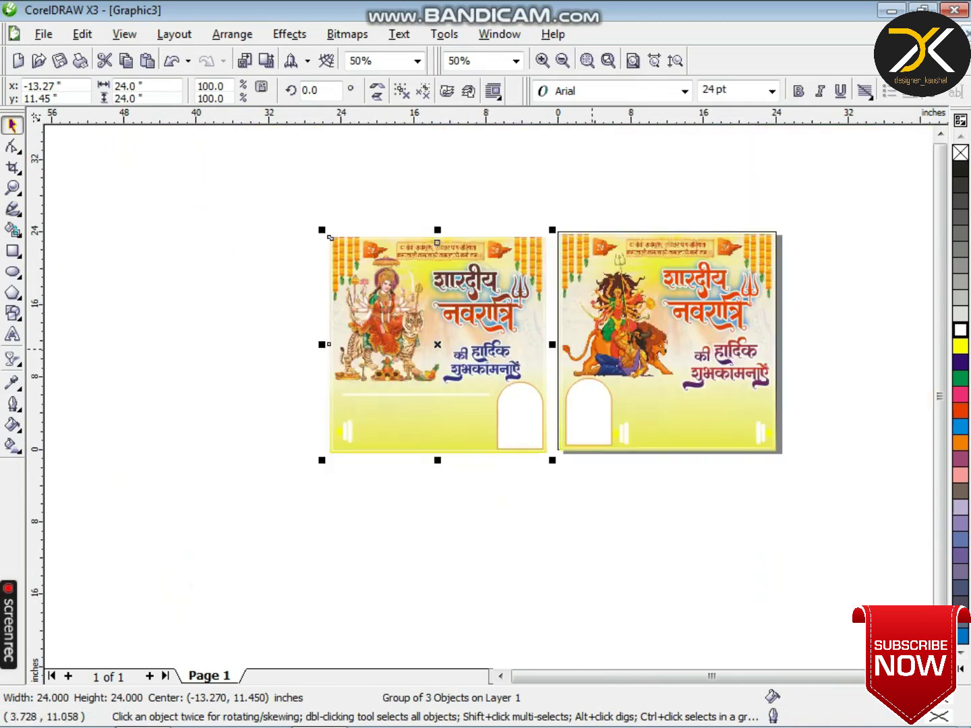
scroll(578, 345, "up", 1)
scroll(487, 394, "down", 1)
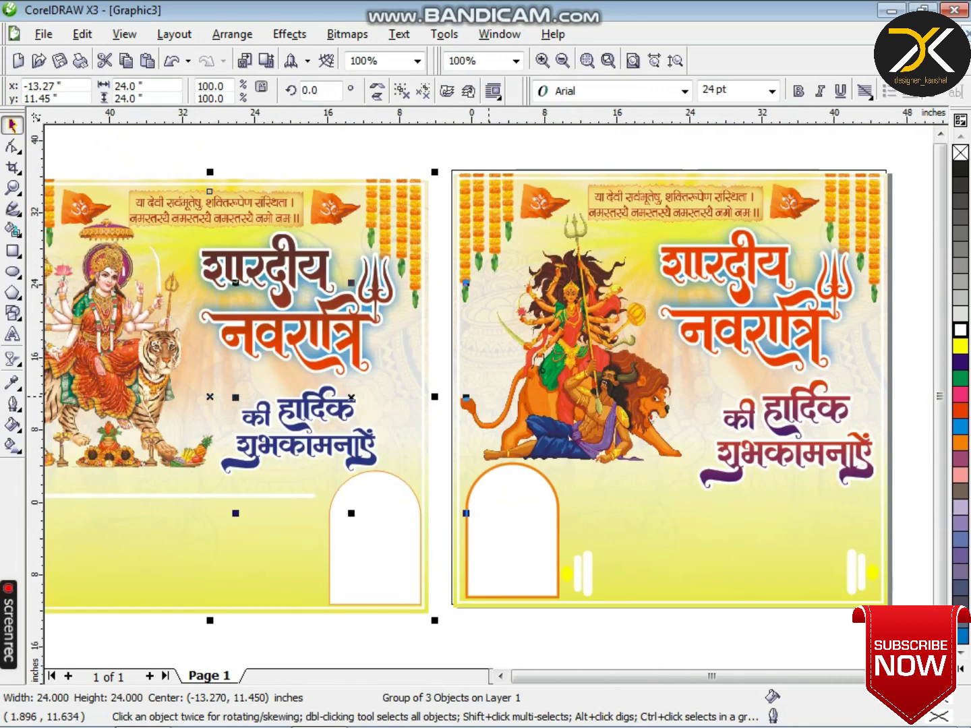
key("z")
left_click_drag(134, 265, 749, 545)
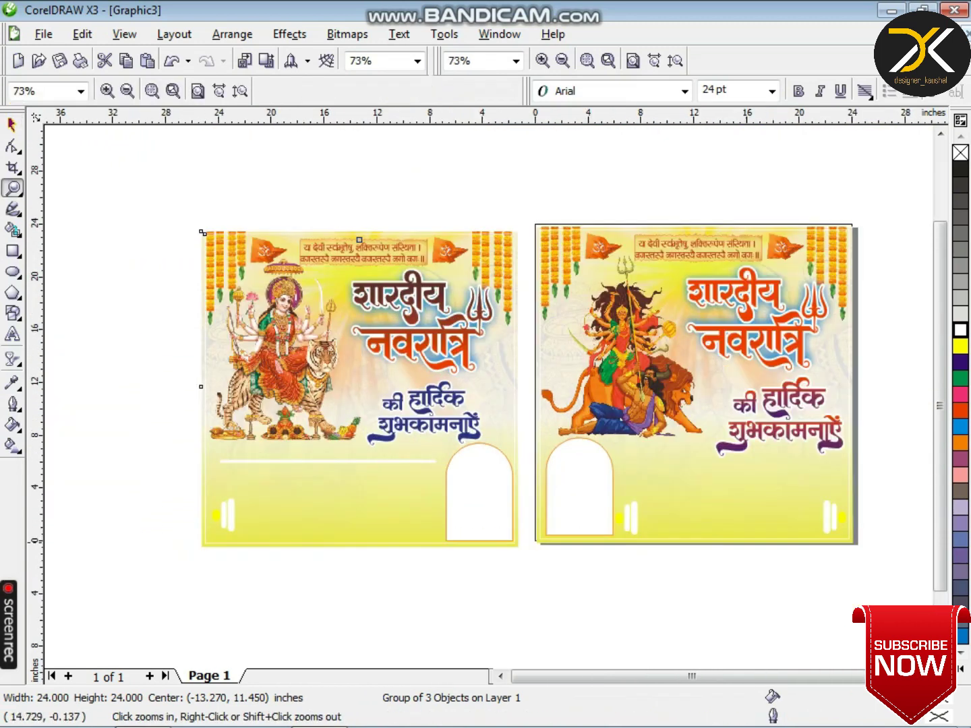
left_click_drag(199, 209, 862, 565)
key("F9")
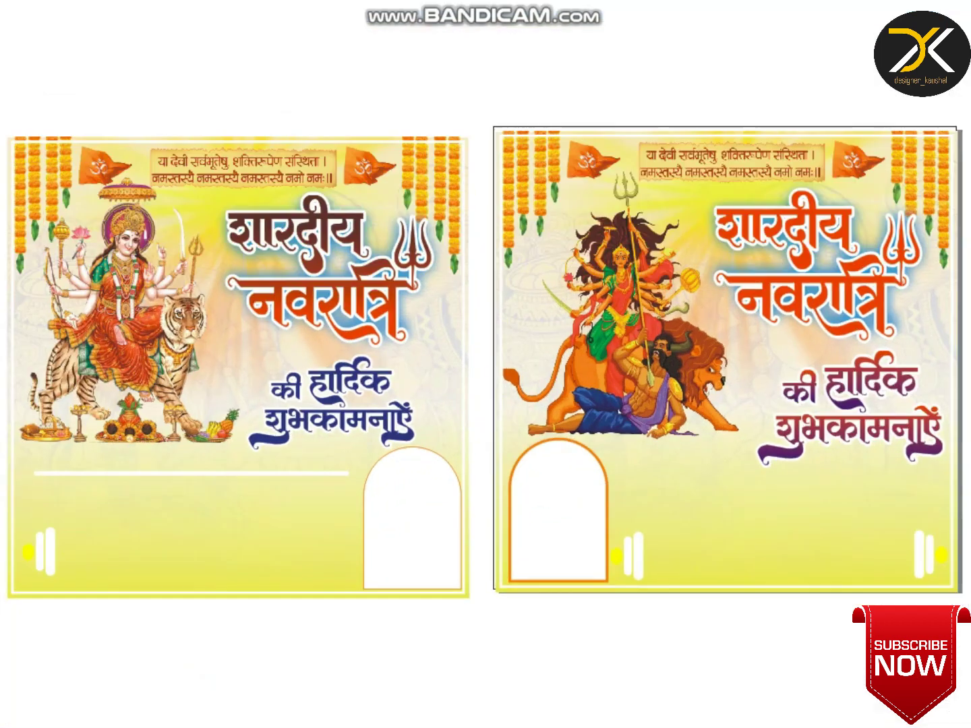